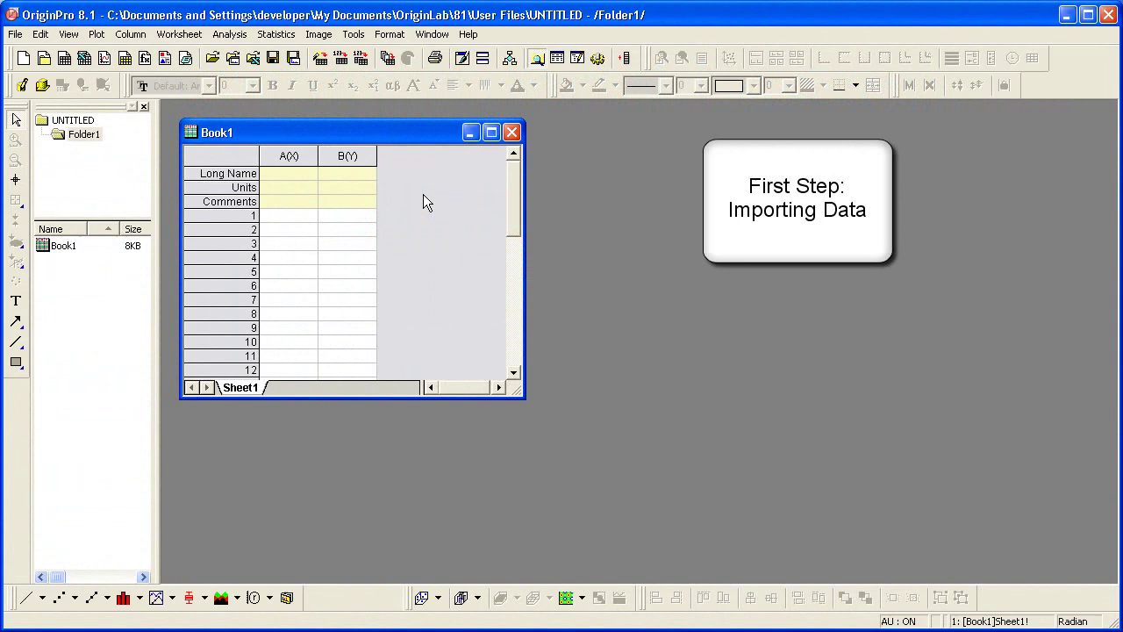
- Start a Comma Delimited (CSV) import and add T275K.csv from the Batch Processing folder
click(15, 34)
mouse_move(115, 337)
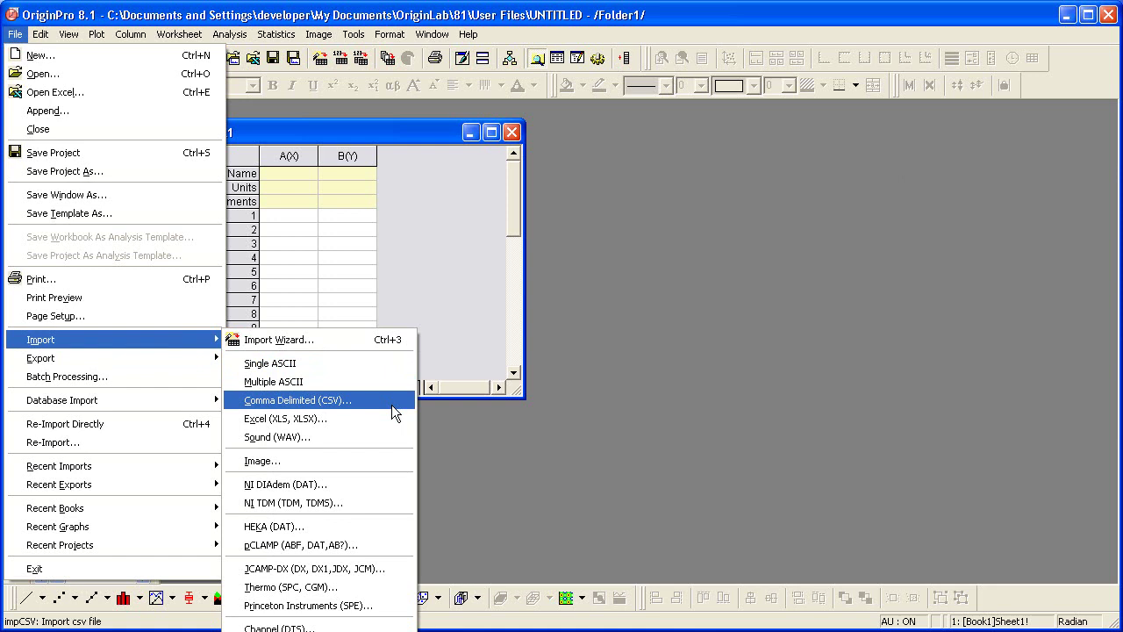
click(391, 404)
click(632, 264)
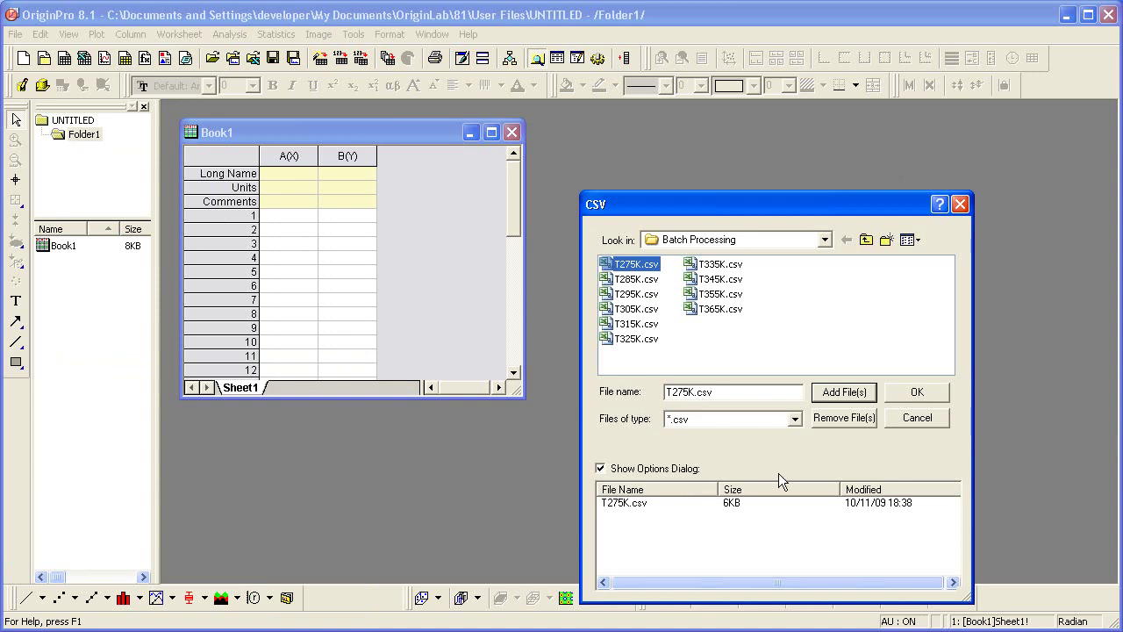
- In the impCSV Import Options, uncheck Rename Book with (Partial) Filename, leaving sheet renaming on
click(901, 395)
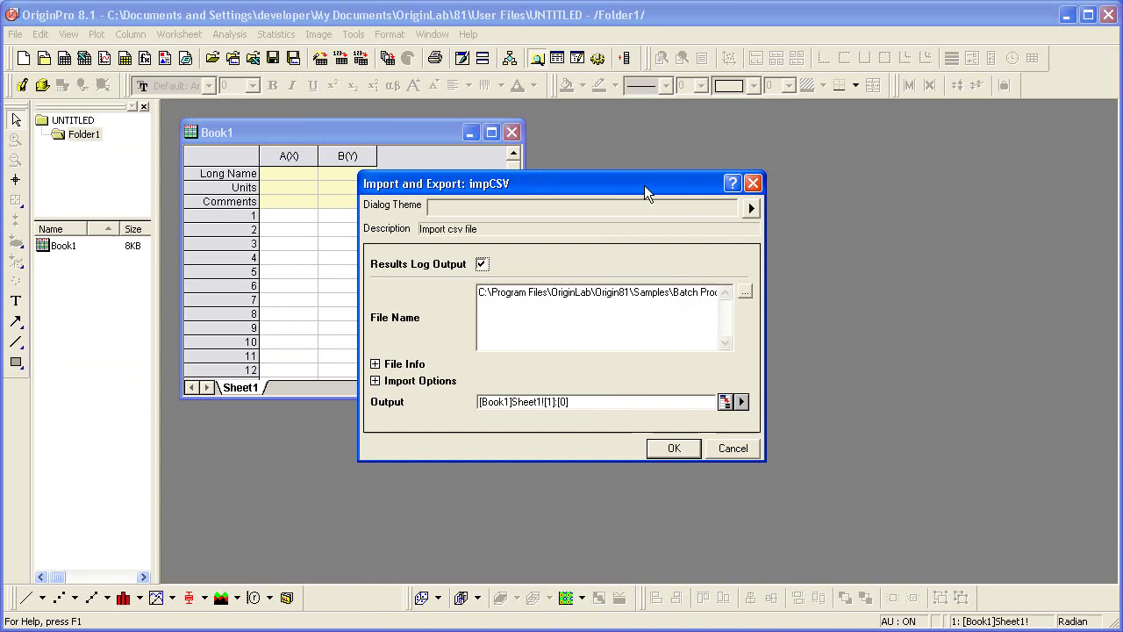
drag(644, 185, 789, 36)
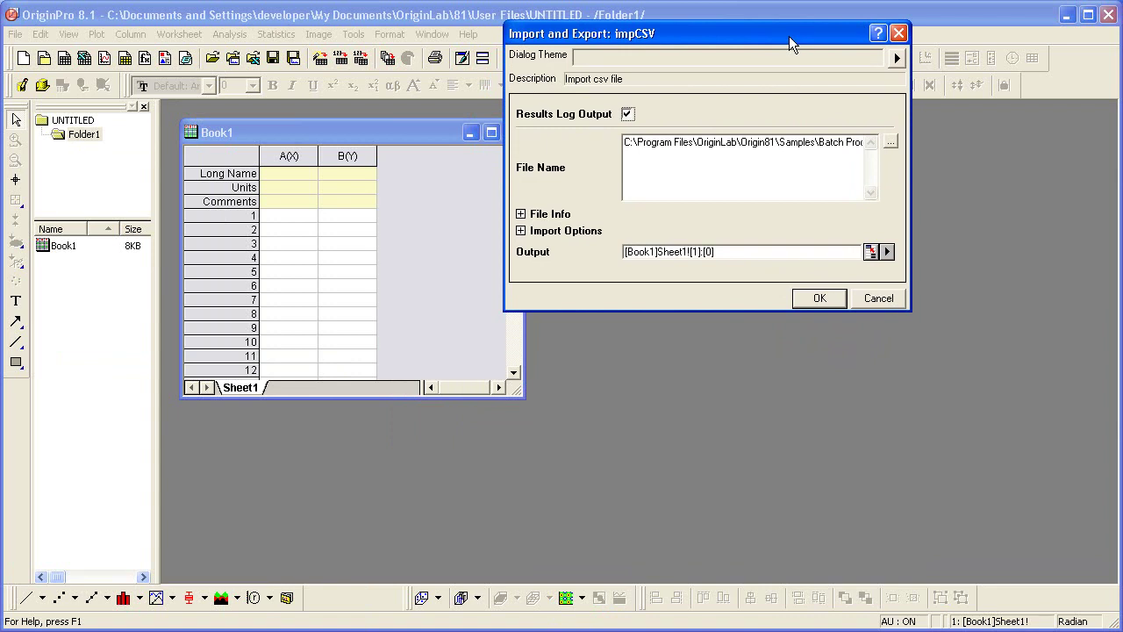
click(521, 231)
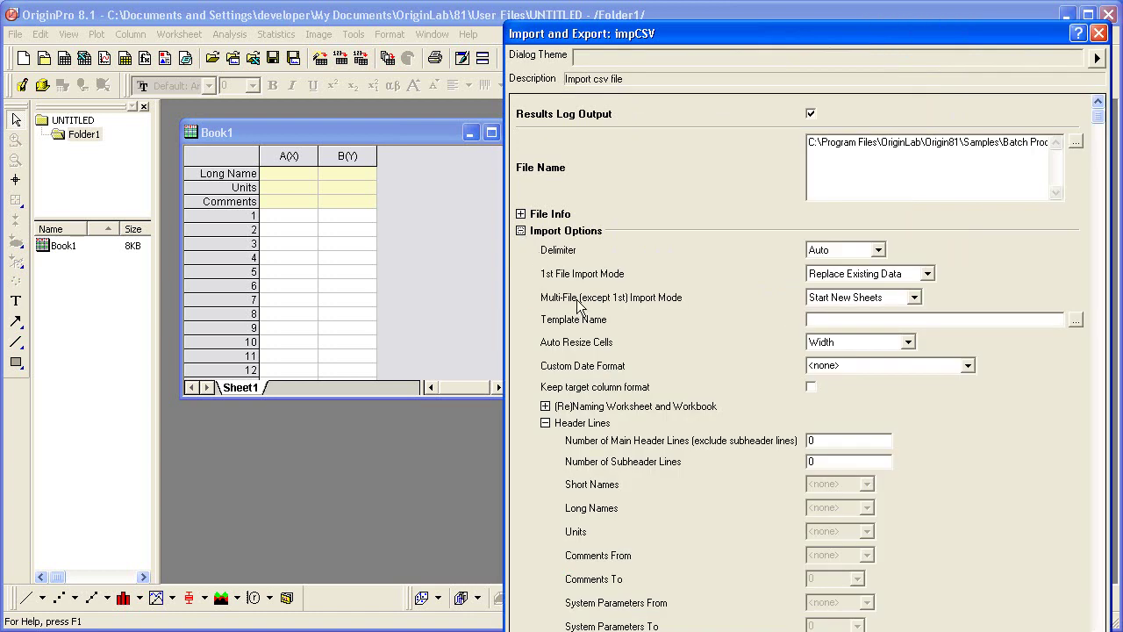
click(545, 407)
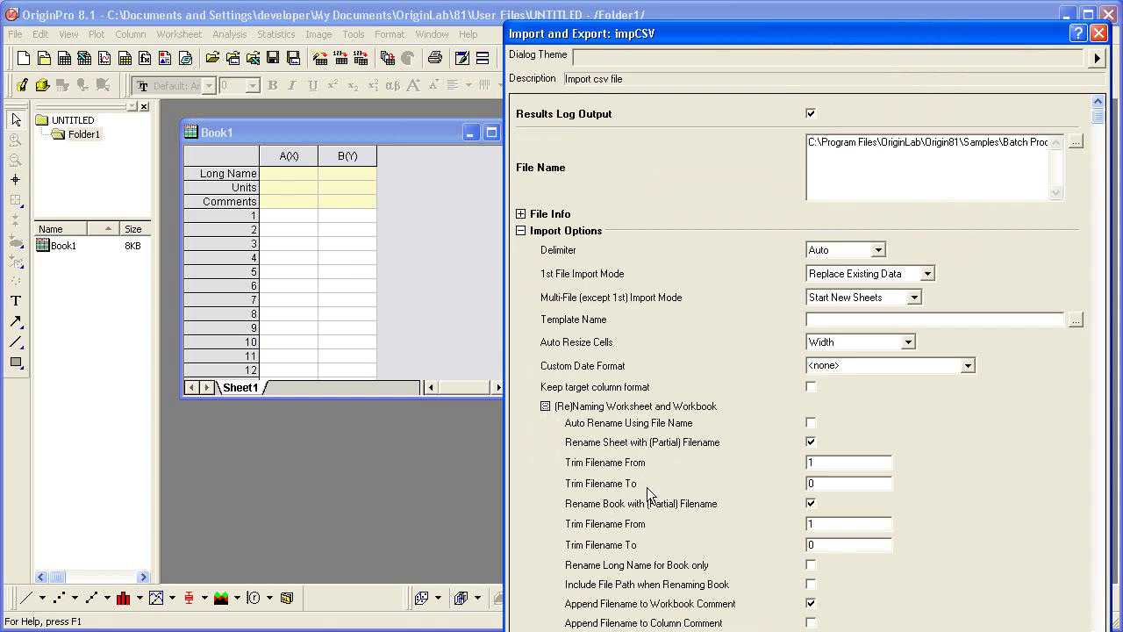
click(811, 503)
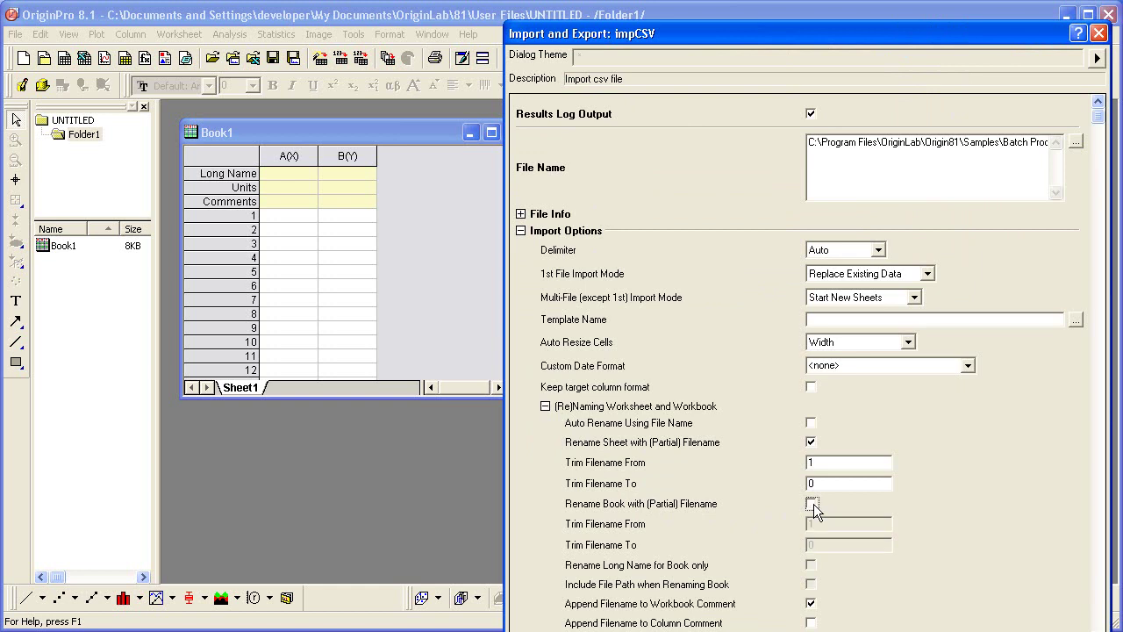
- Set Number of Subheader Lines to 2, Long Names to line 1 and Units to line 2
click(545, 406)
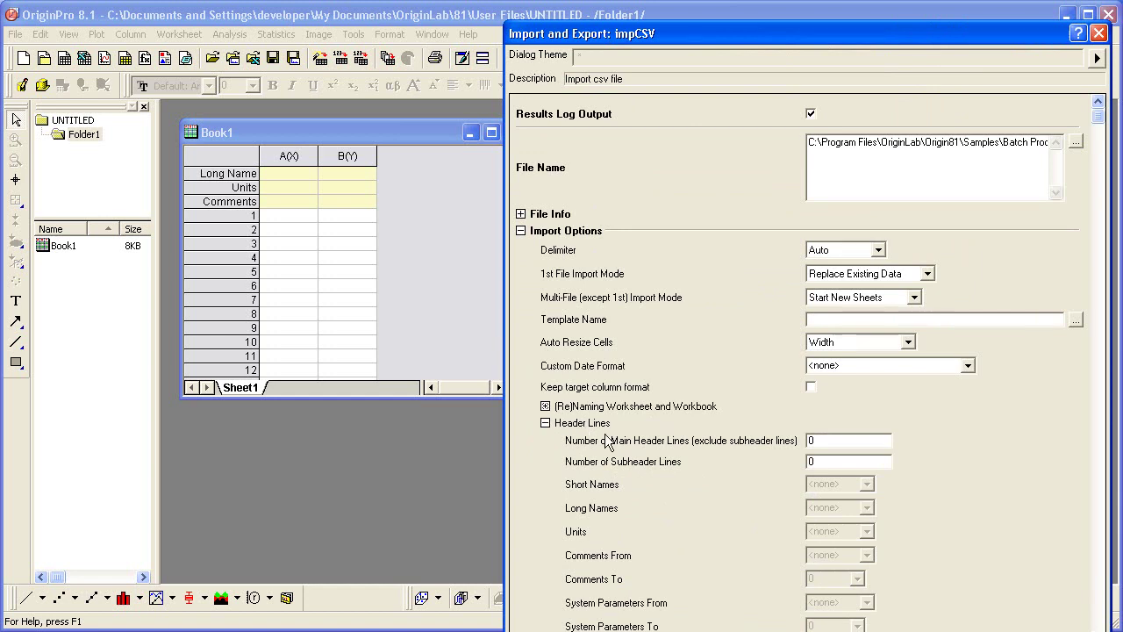
double_click(810, 463)
text(2)
click(844, 508)
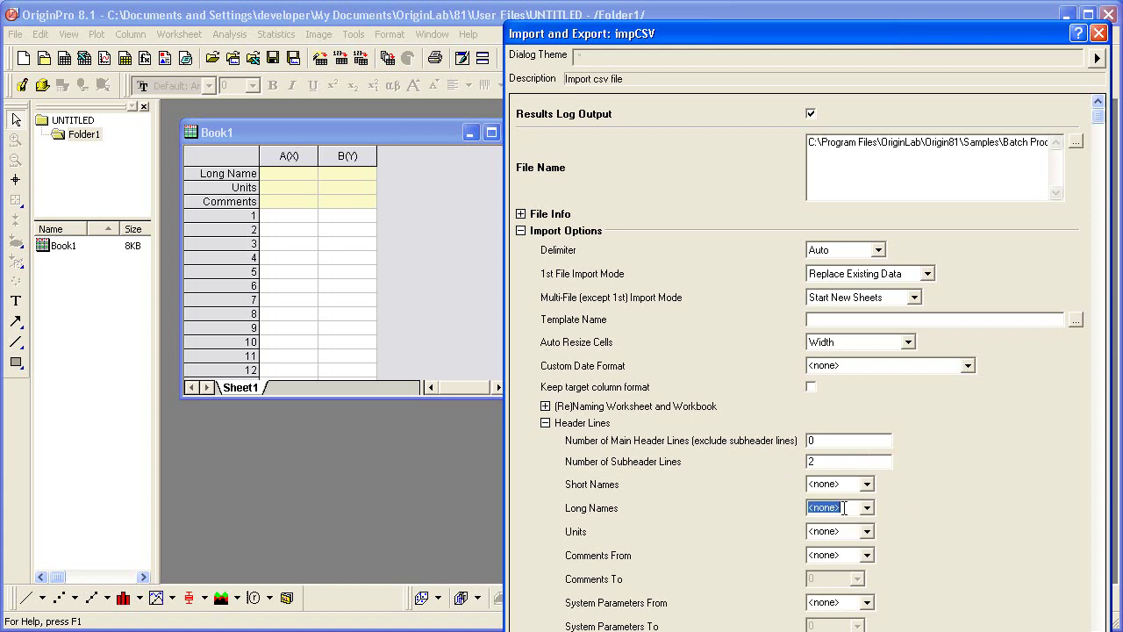
text(1)
click(845, 533)
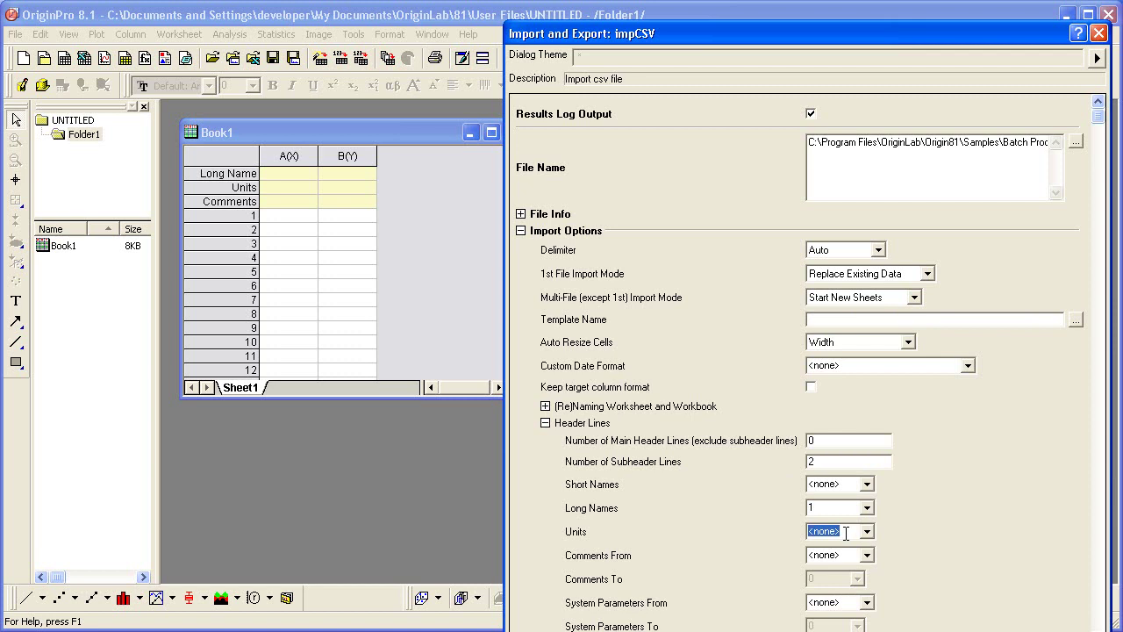
text(2)
- Save the impCSV settings to <Sheet> through the Dialog Theme menu
drag(870, 32, 678, 29)
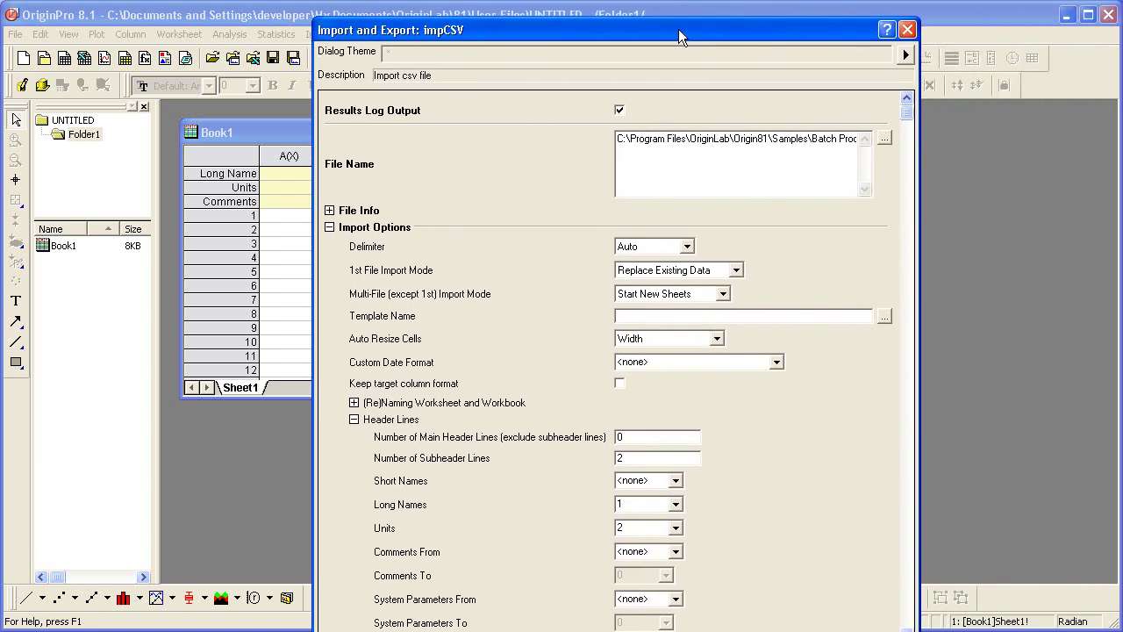
click(906, 56)
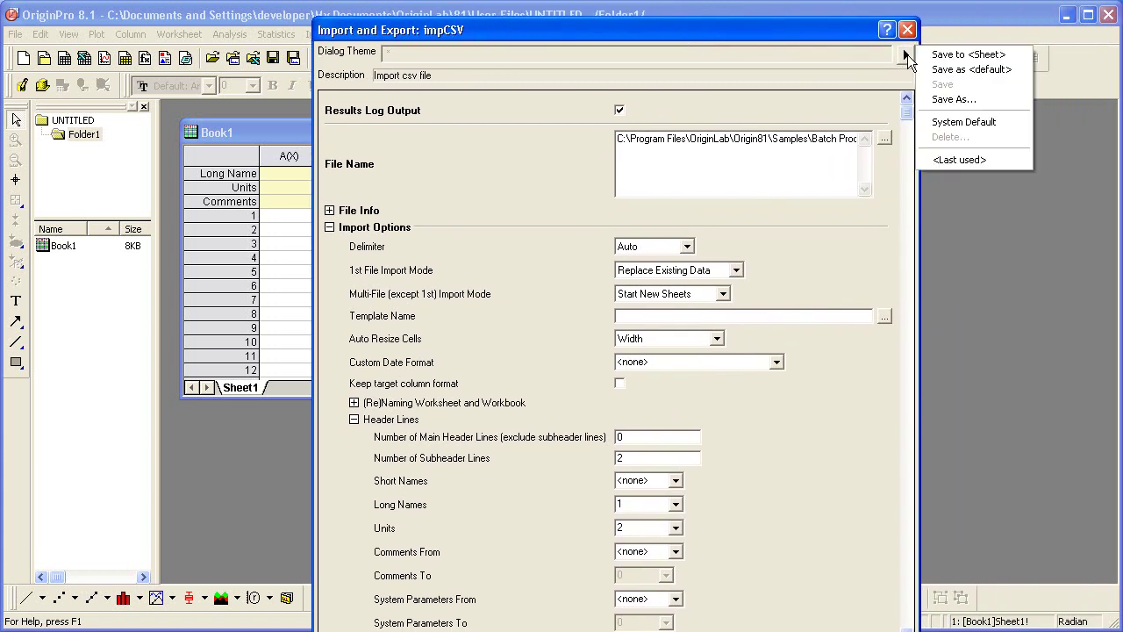
click(969, 55)
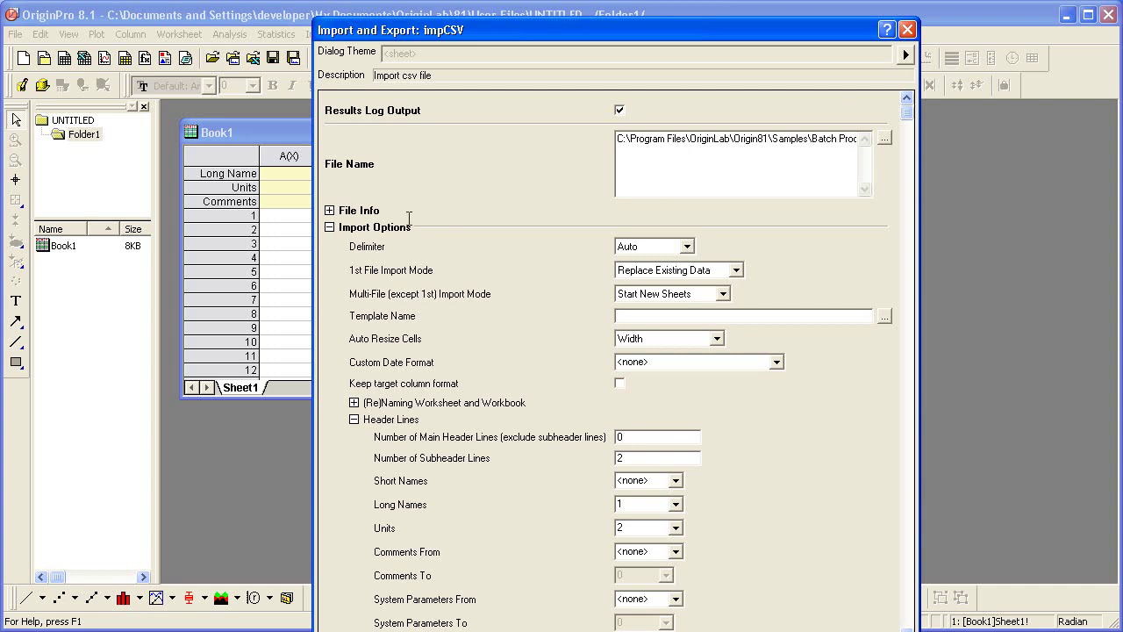
- Import T275K.csv into Book1's T275K sheet, then select the Amplitude (mV) B(Y) column
click(329, 227)
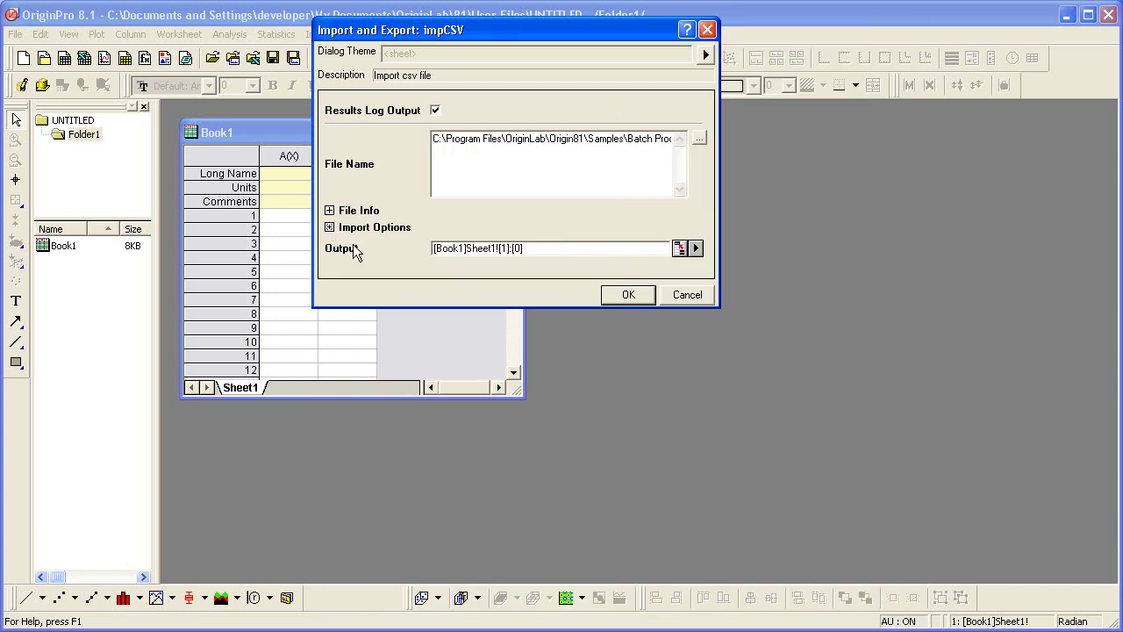
click(625, 295)
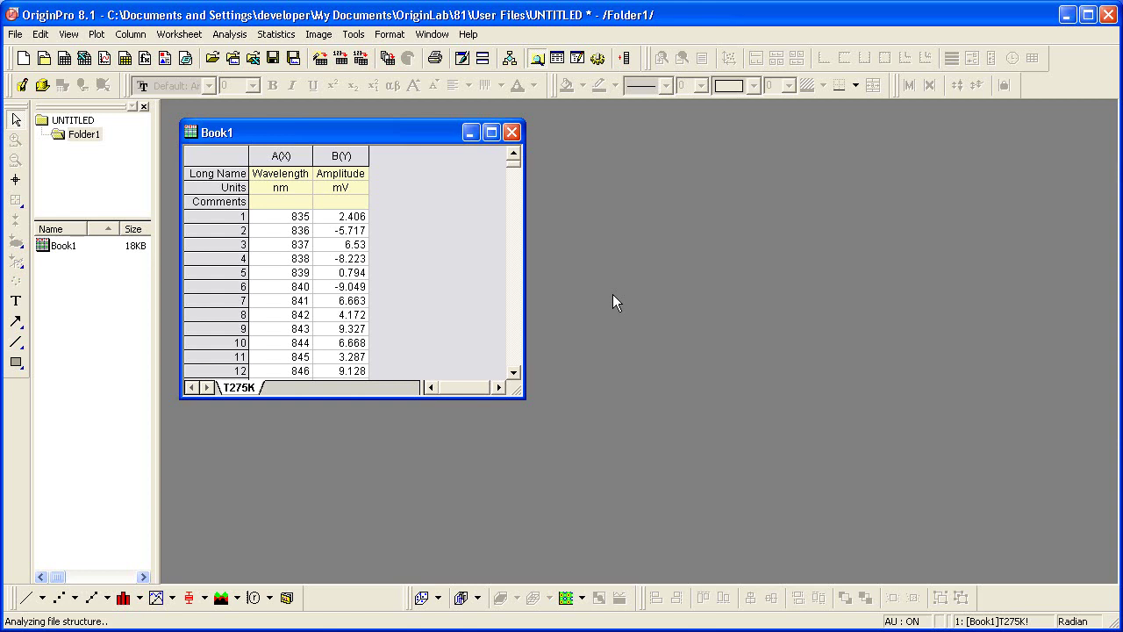
click(347, 155)
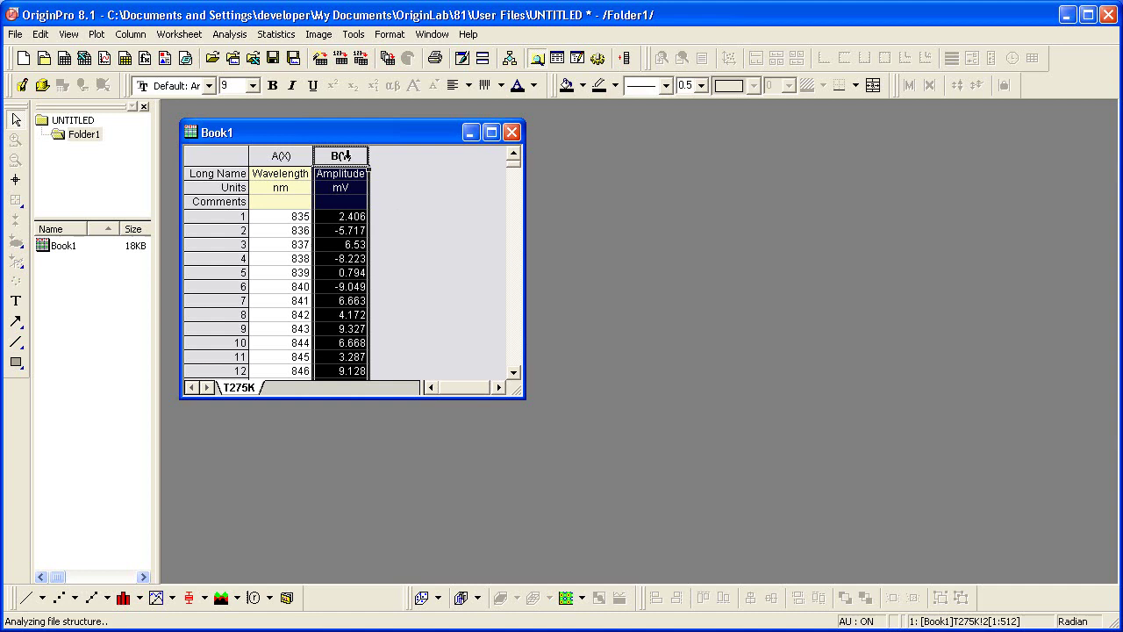
- Run a Nonlinear Curve Fit on the Amplitude column using the GaussAmp function
click(235, 35)
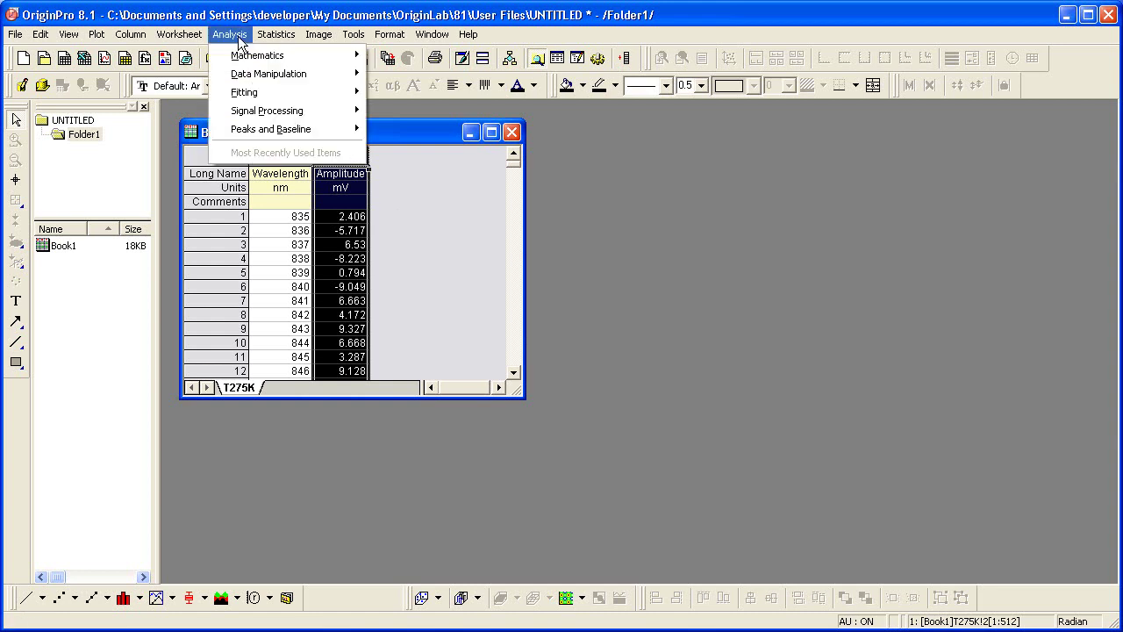
mouse_move(277, 95)
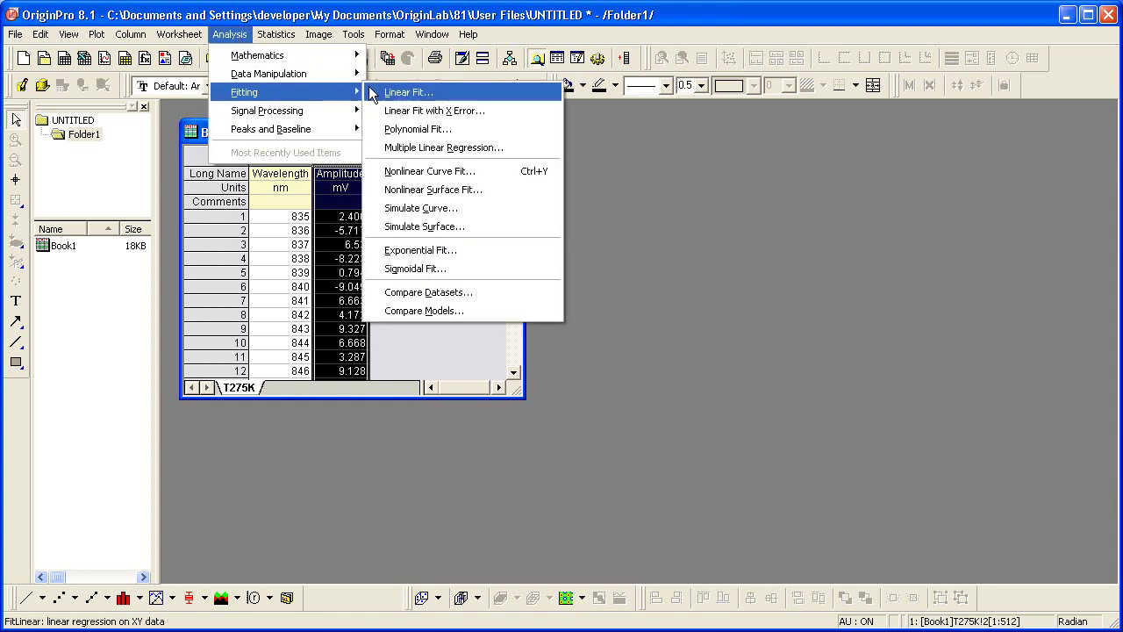
click(505, 170)
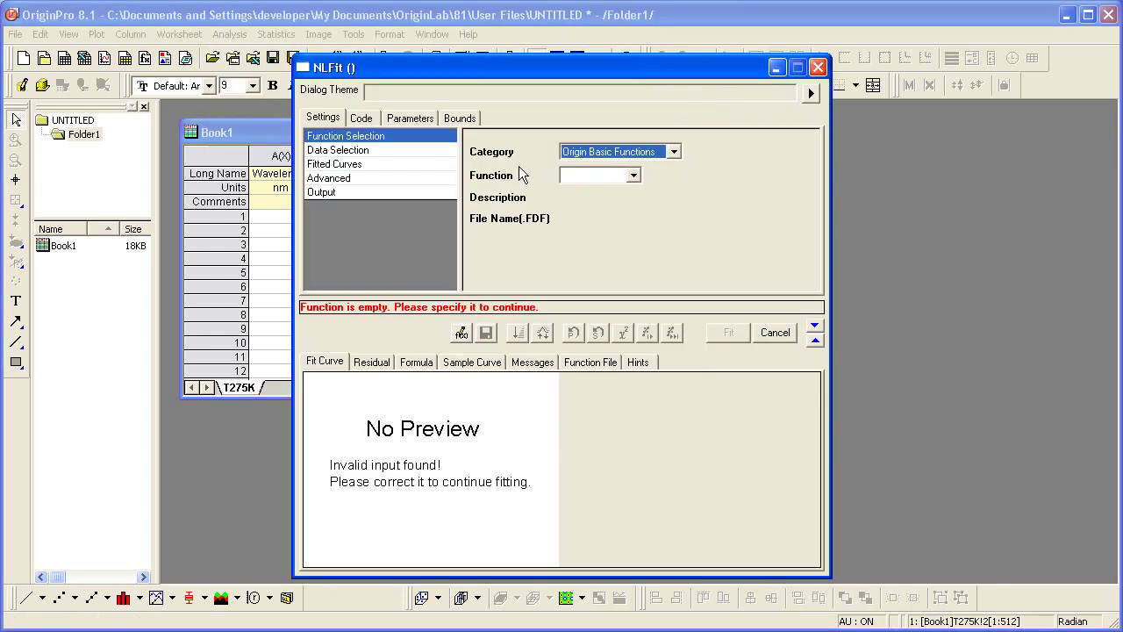
click(634, 175)
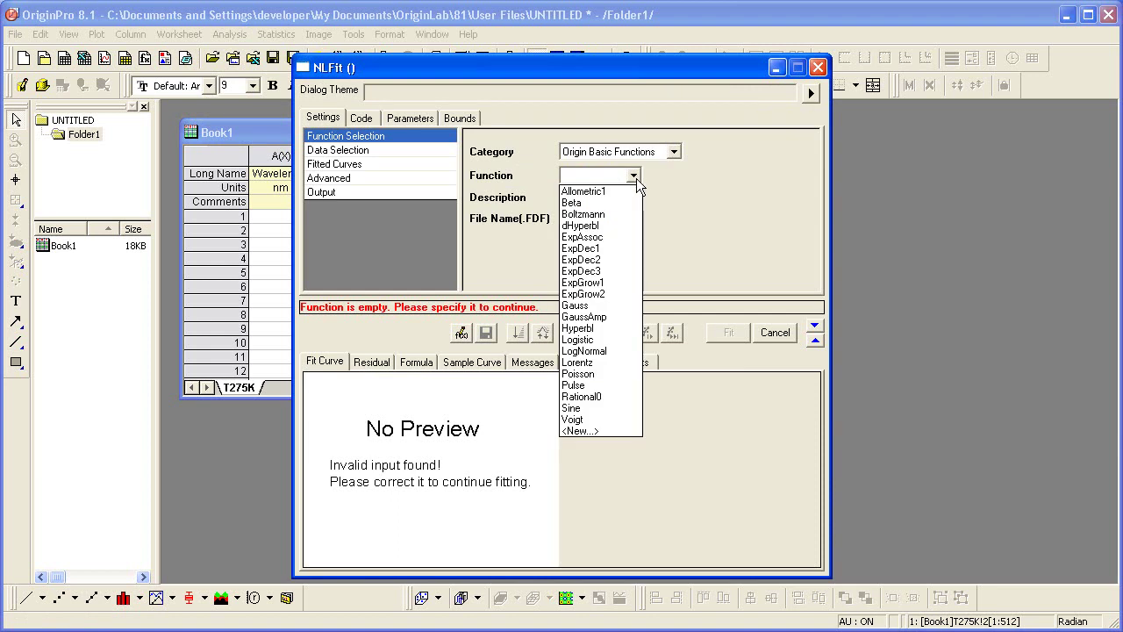
click(631, 318)
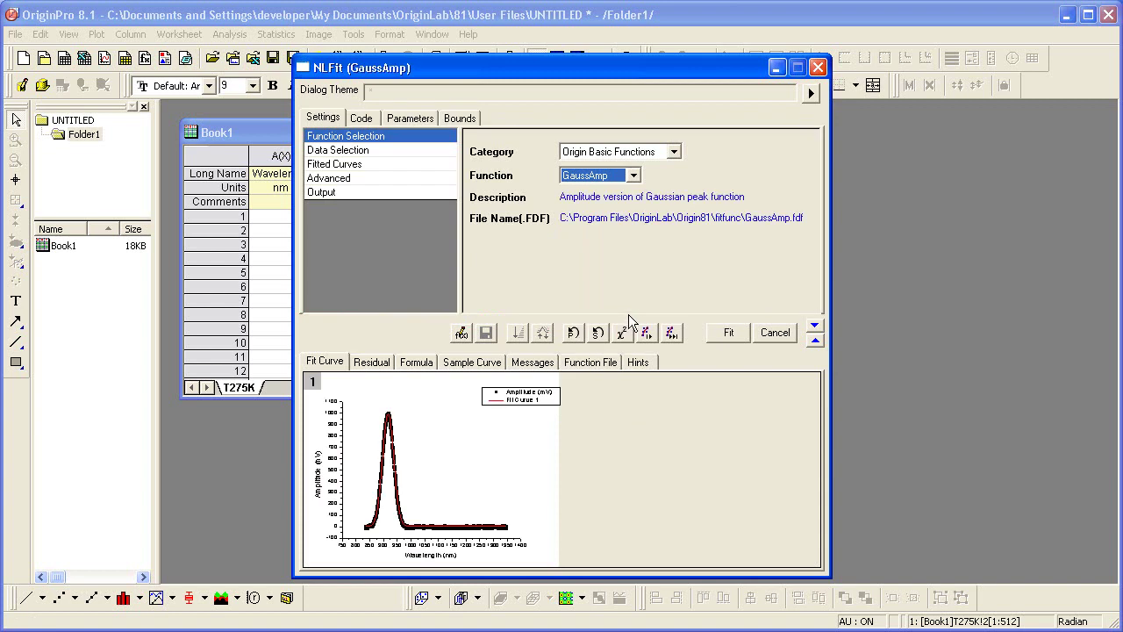
click(414, 150)
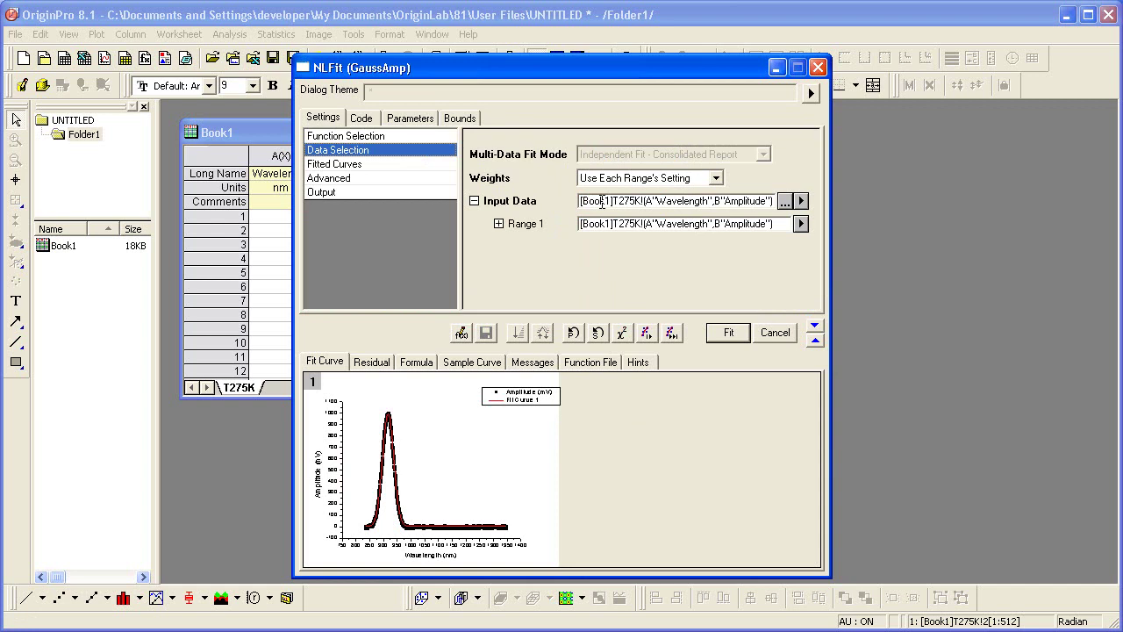
click(723, 332)
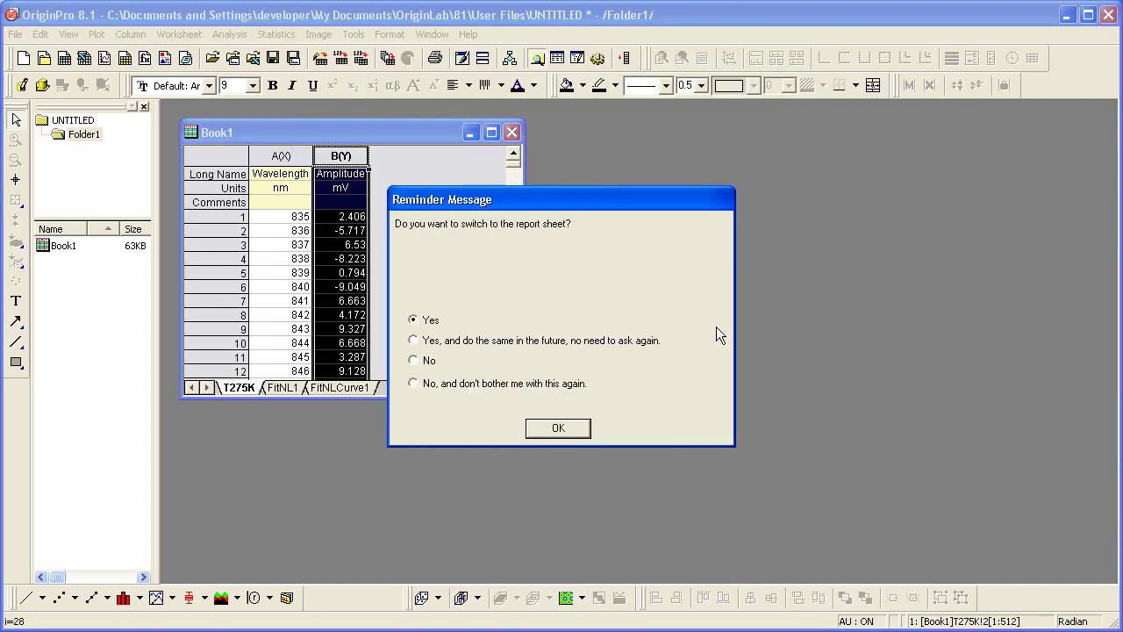
- Maximize Book1 and rename the T275K data sheet to 'Raw Data'
click(546, 427)
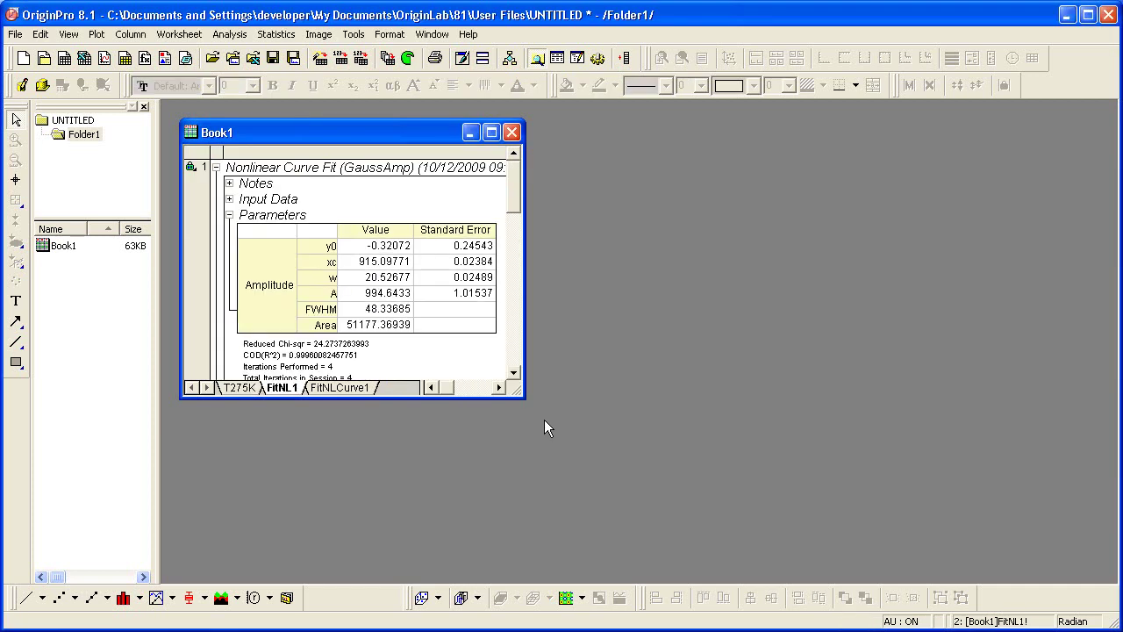
double_click(395, 134)
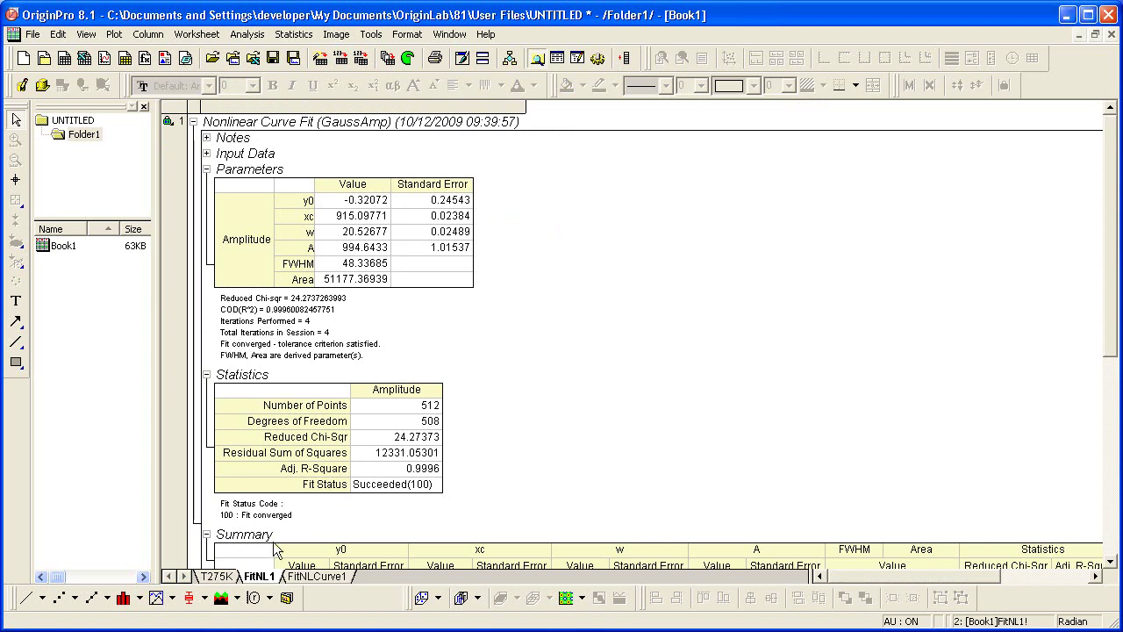
right_click(219, 580)
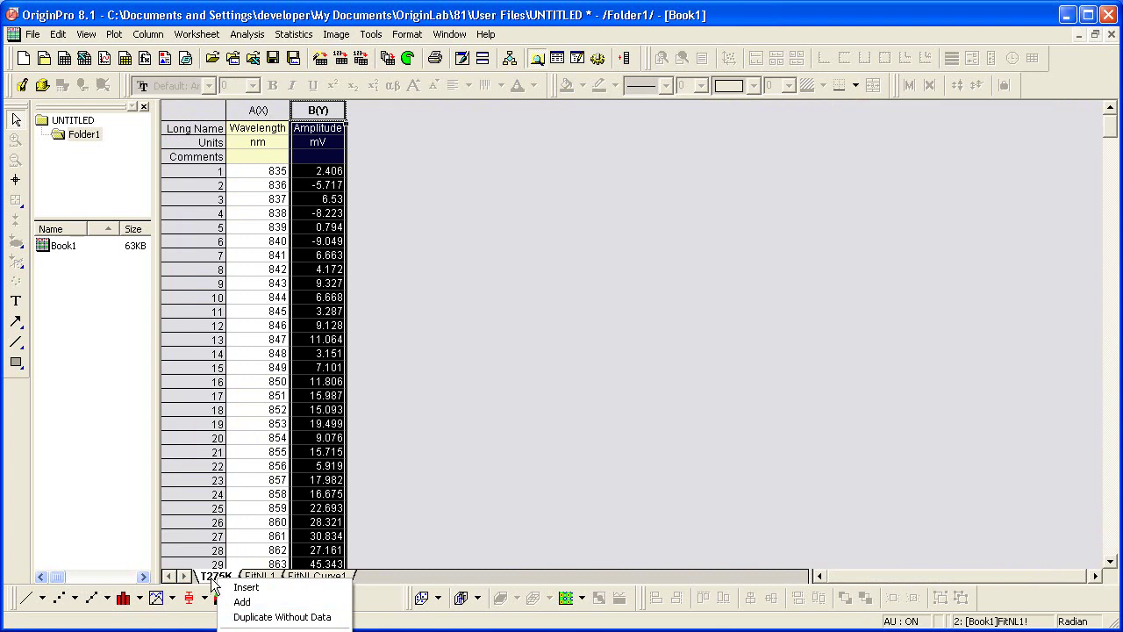
double_click(214, 578)
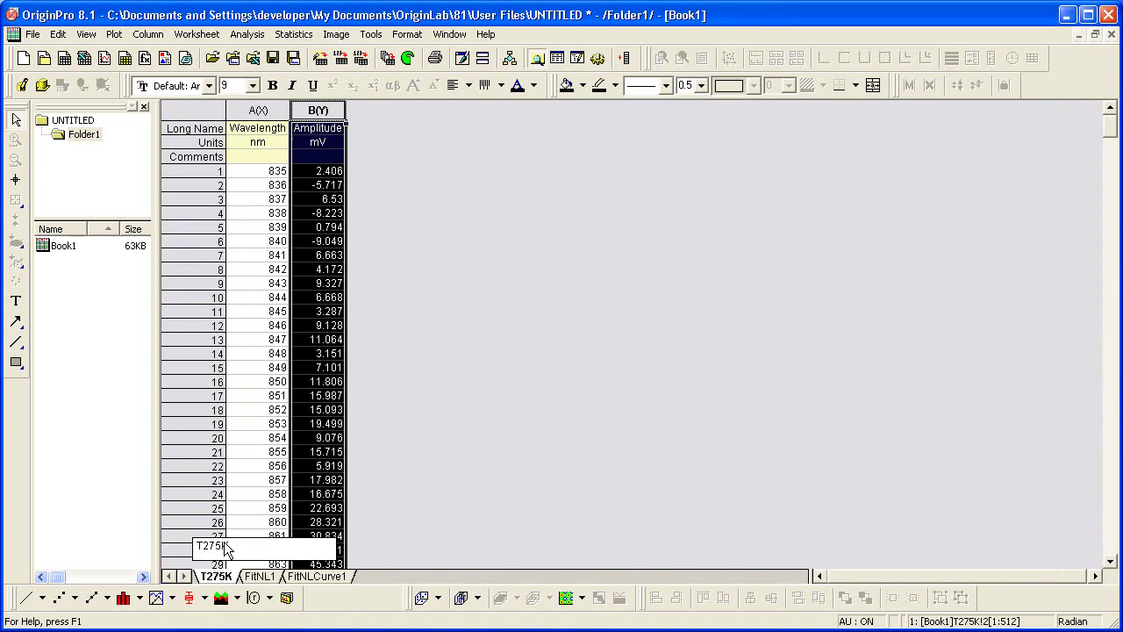
text(Raw Data)
key(Delete)
key(Delete)
key(Delete)
key(Delete)
key(Delete)
key(Return)
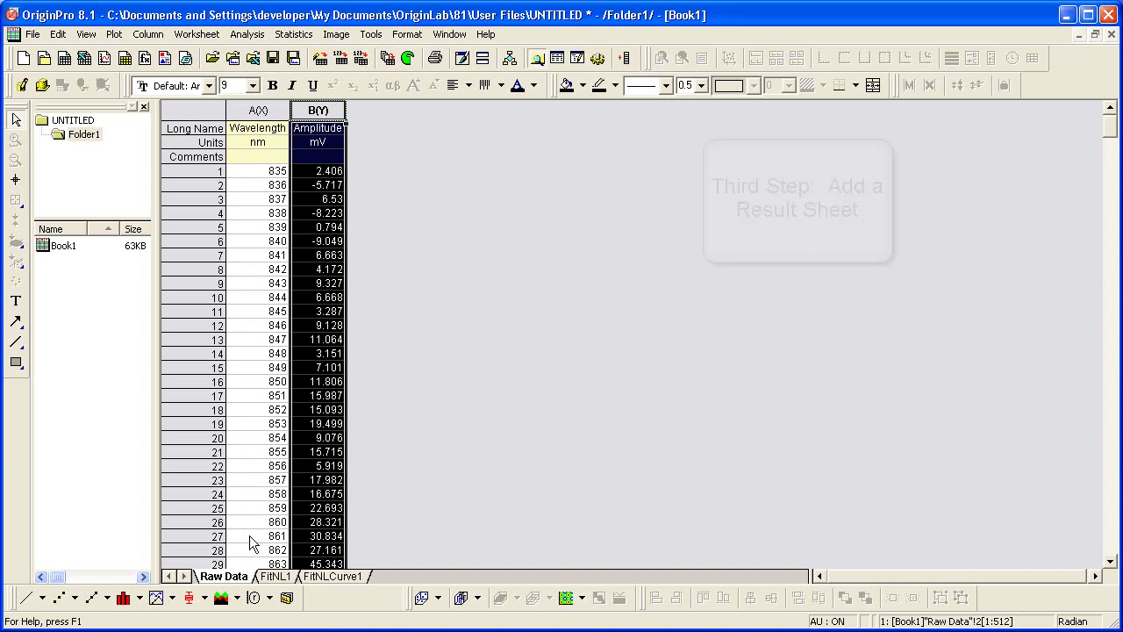
click(428, 524)
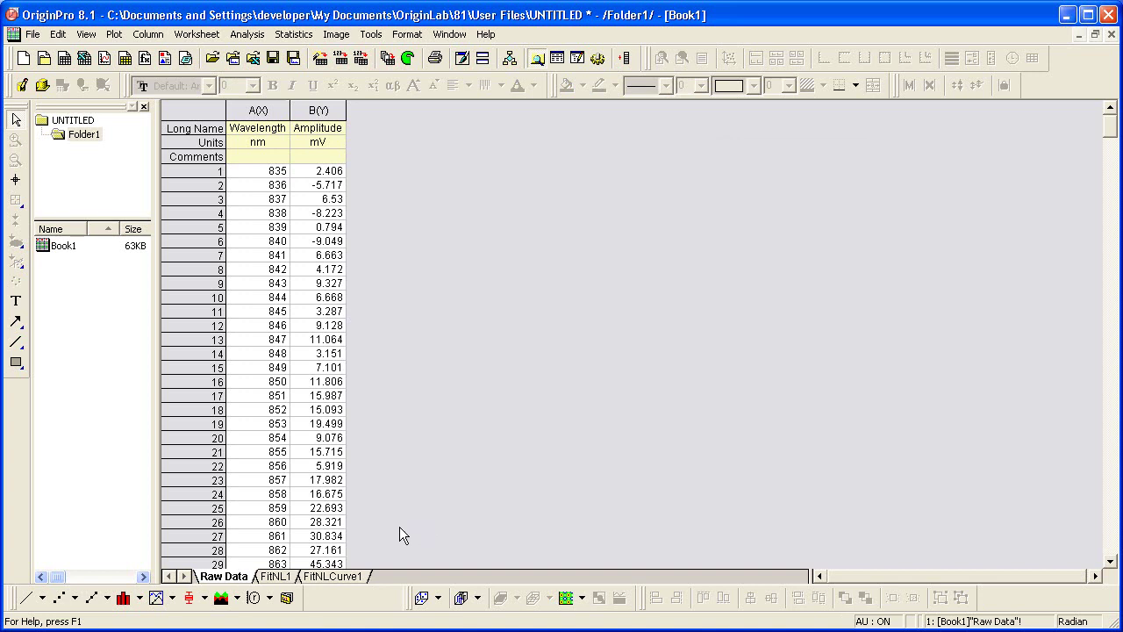
- Add a fourth sheet to Book1 and name it 'My Peaks'
right_click(354, 577)
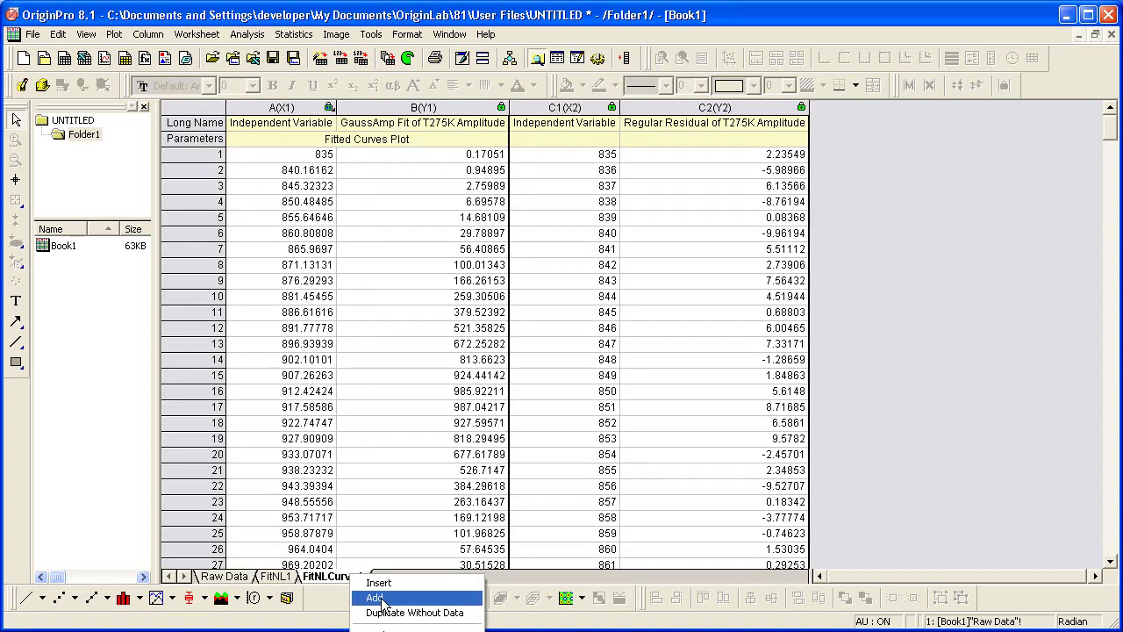
click(382, 598)
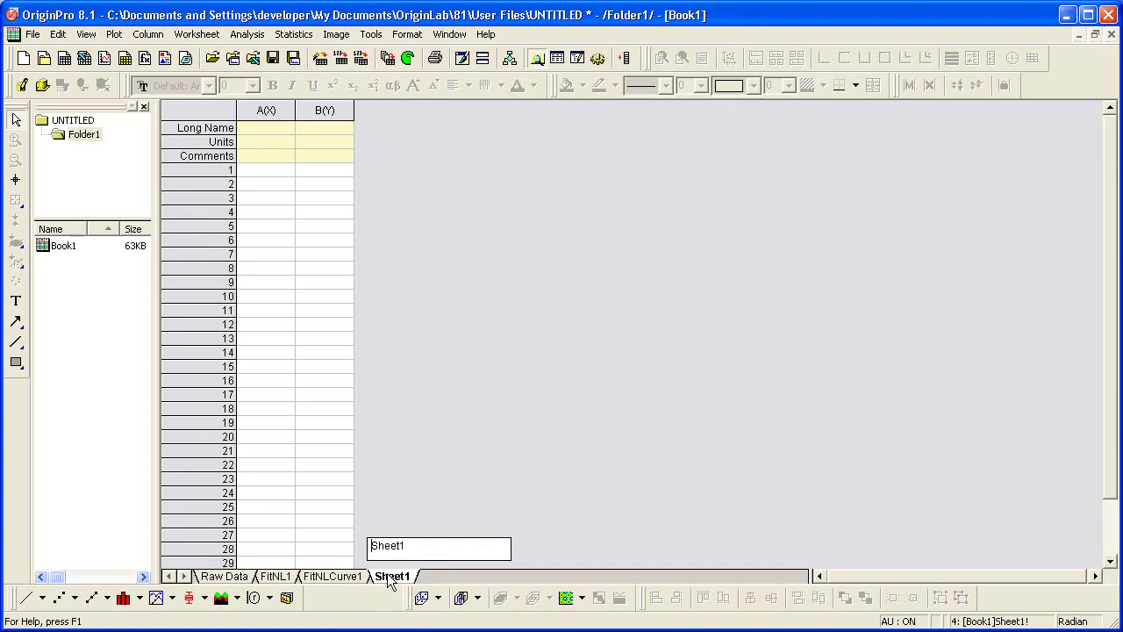
text(My peak)
key(BackSpace)
key(BackSpace)
key(BackSpace)
key(BackSpace)
text(Peaks)
key(Delete)
key(Delete)
key(Delete)
key(Delete)
key(Delete)
key(Delete)
key(Return)
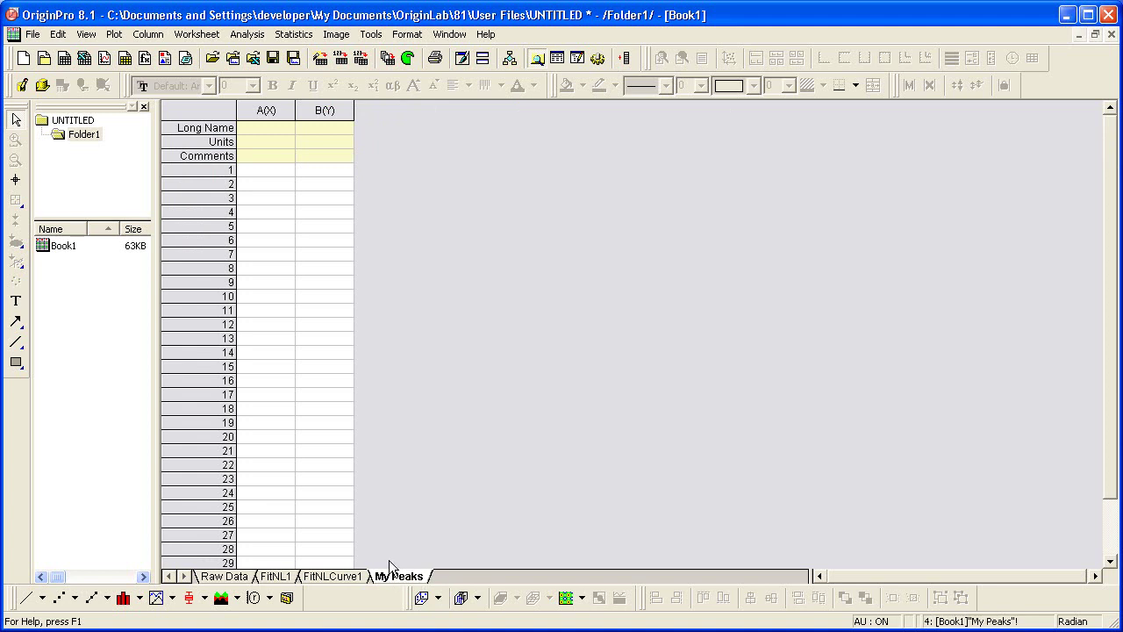
- Insert SYSTEM.IMPORT FILENAME into My Peaks cell A1 as a link, showing T275K.csv
right_click(270, 169)
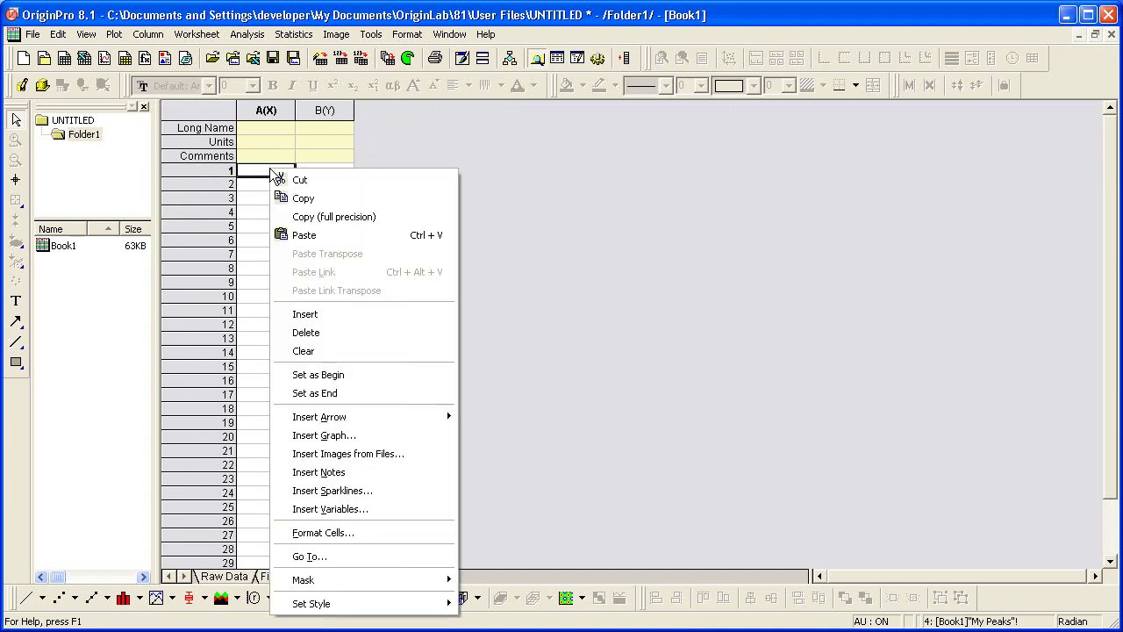
click(413, 508)
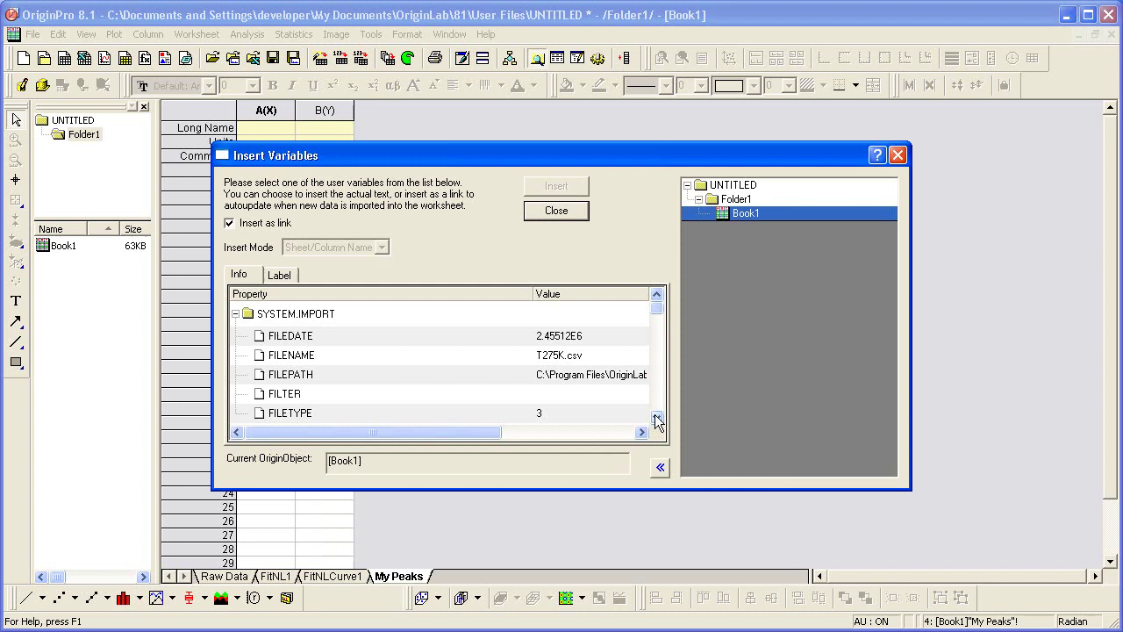
click(335, 357)
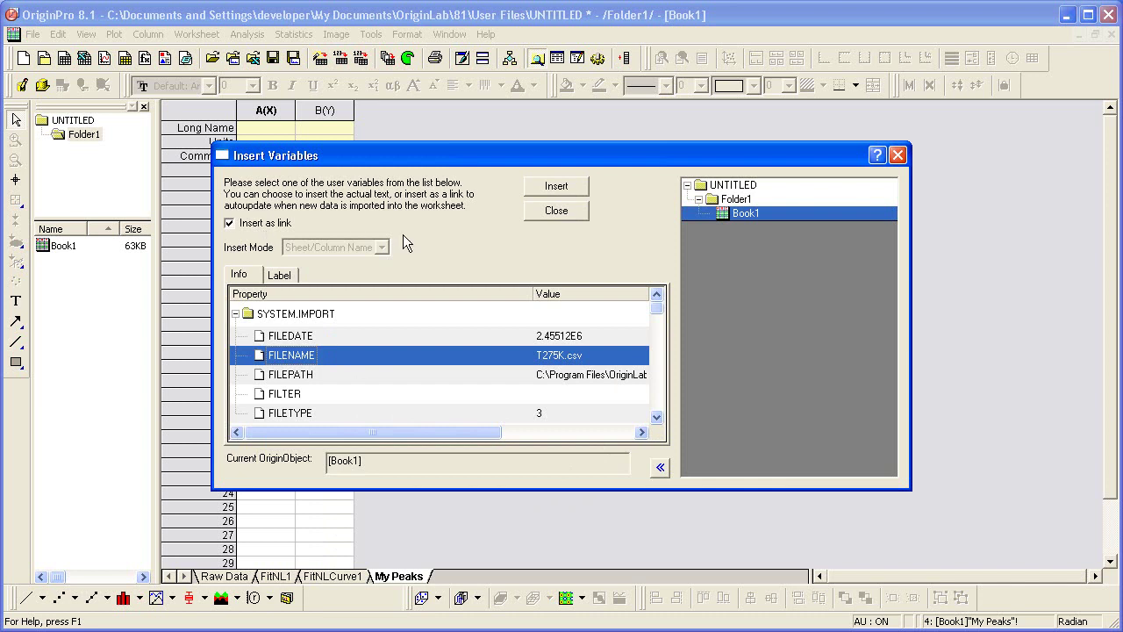
click(549, 186)
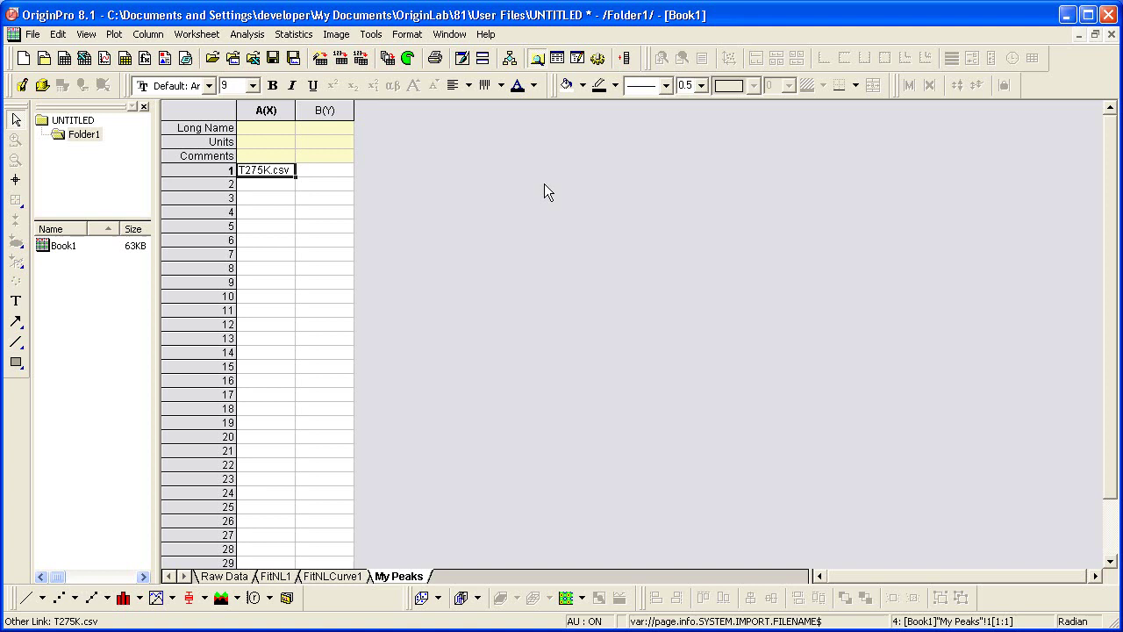
- Copy FitNL1's xc value (915.09771) and paste it as a link into My Peaks cell B1
click(292, 576)
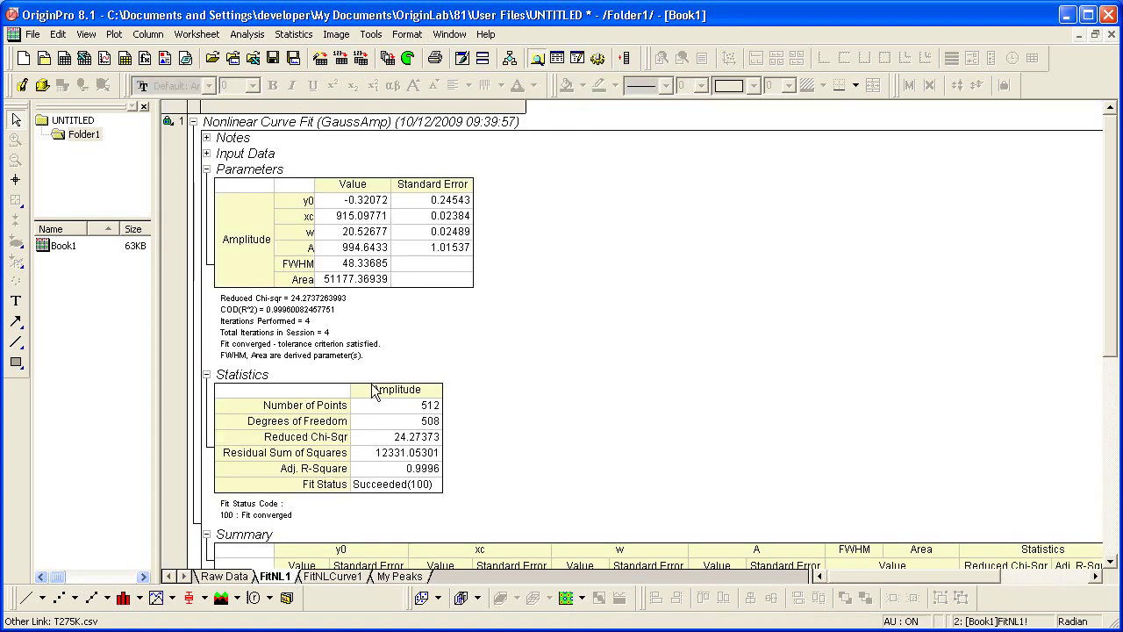
click(348, 223)
right_click(348, 223)
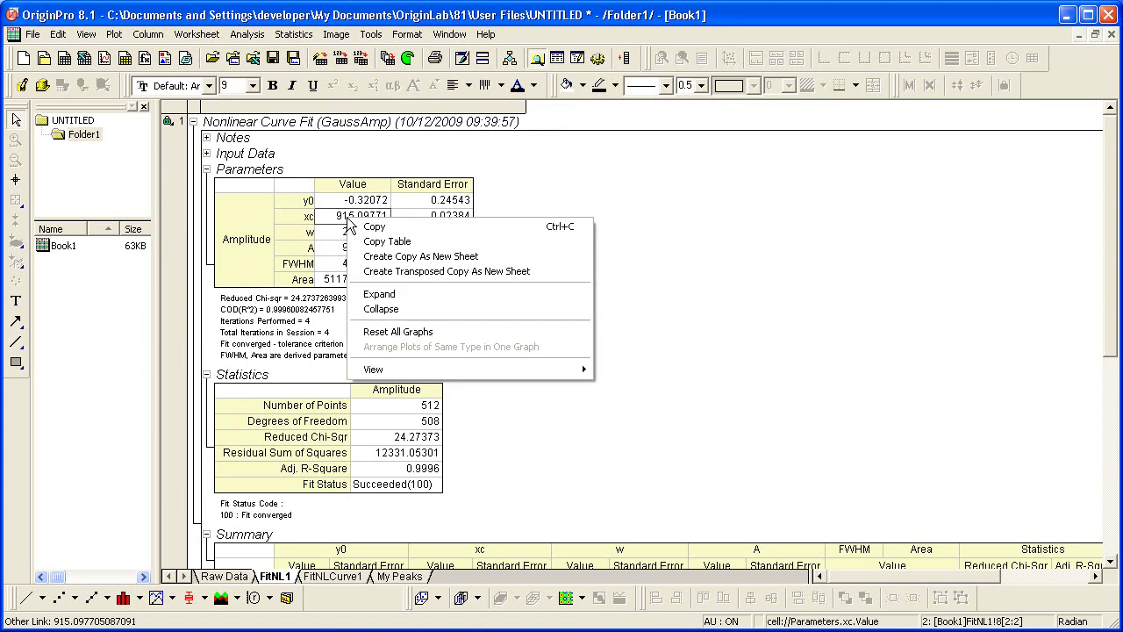
click(367, 227)
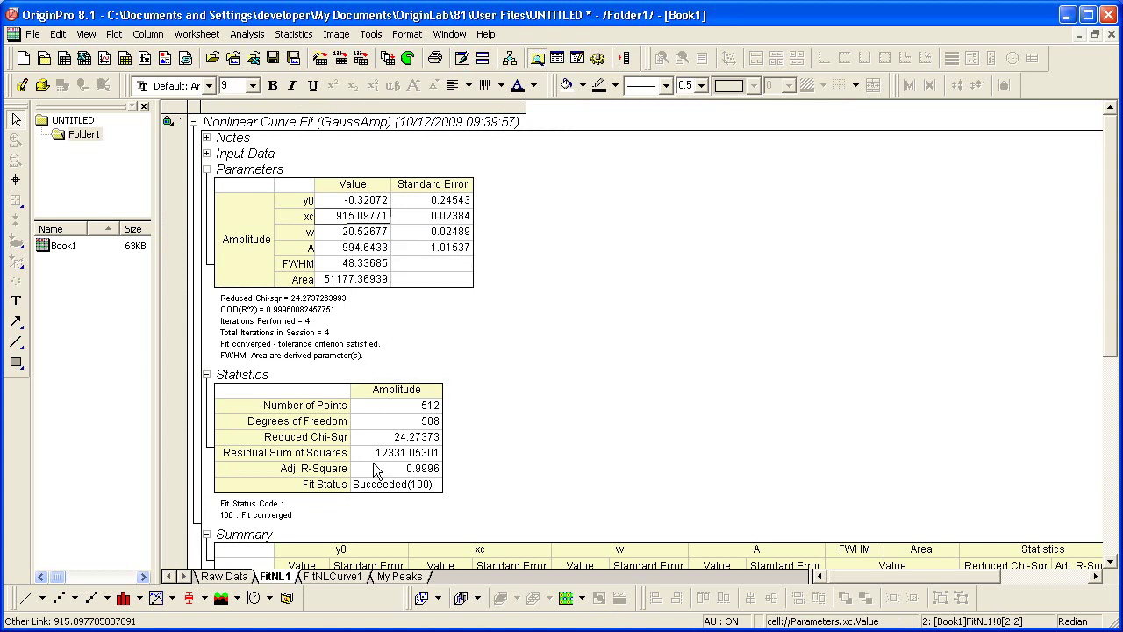
click(400, 577)
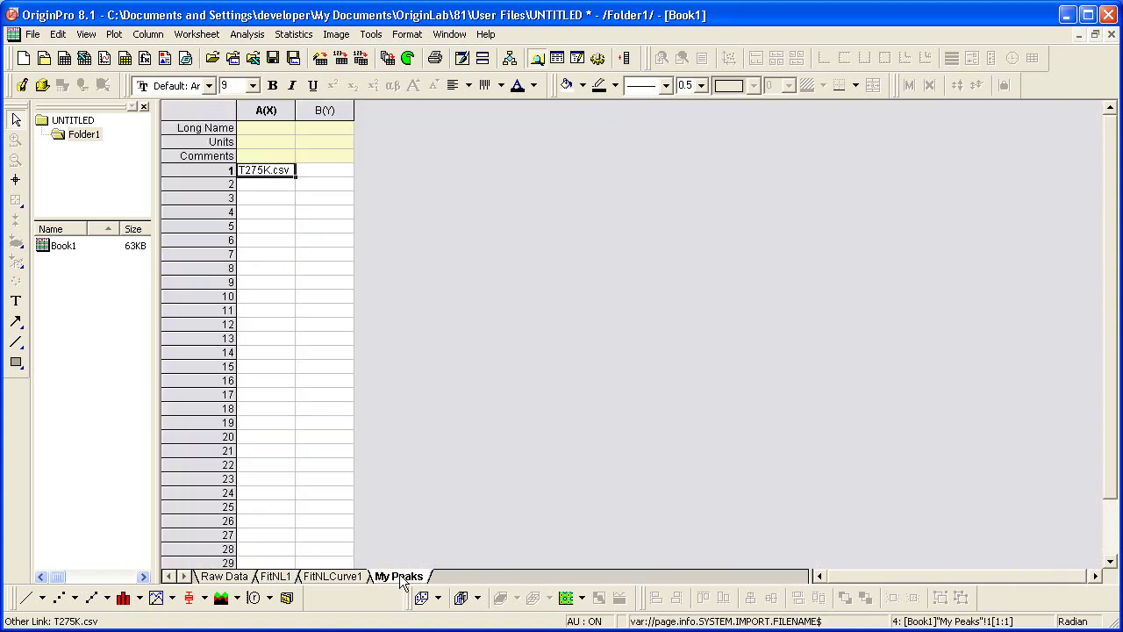
right_click(329, 173)
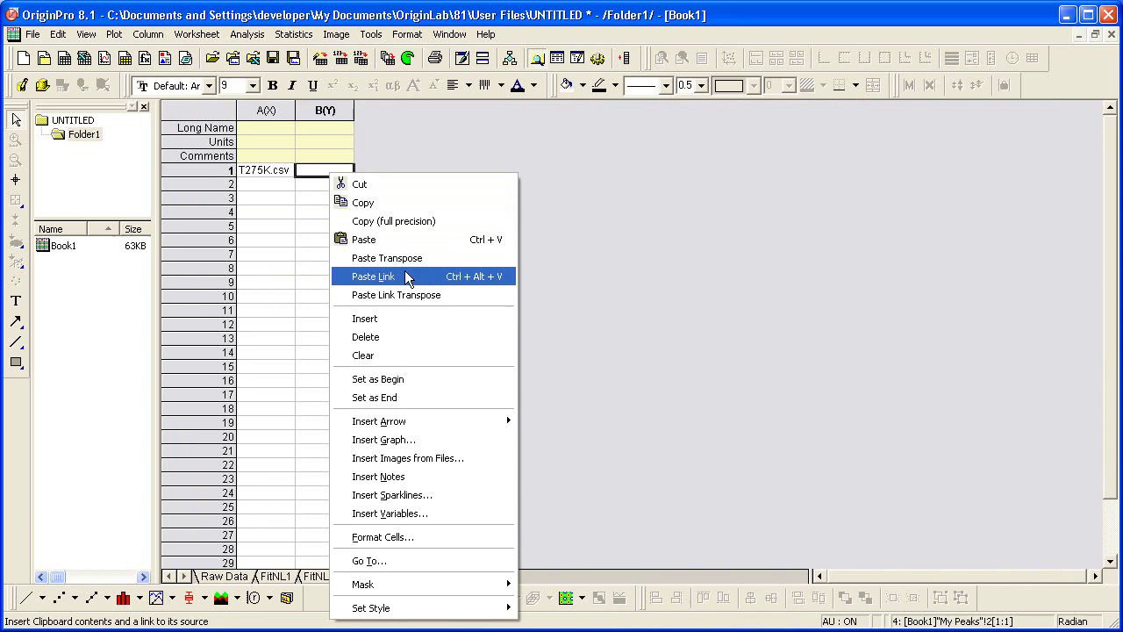
click(409, 279)
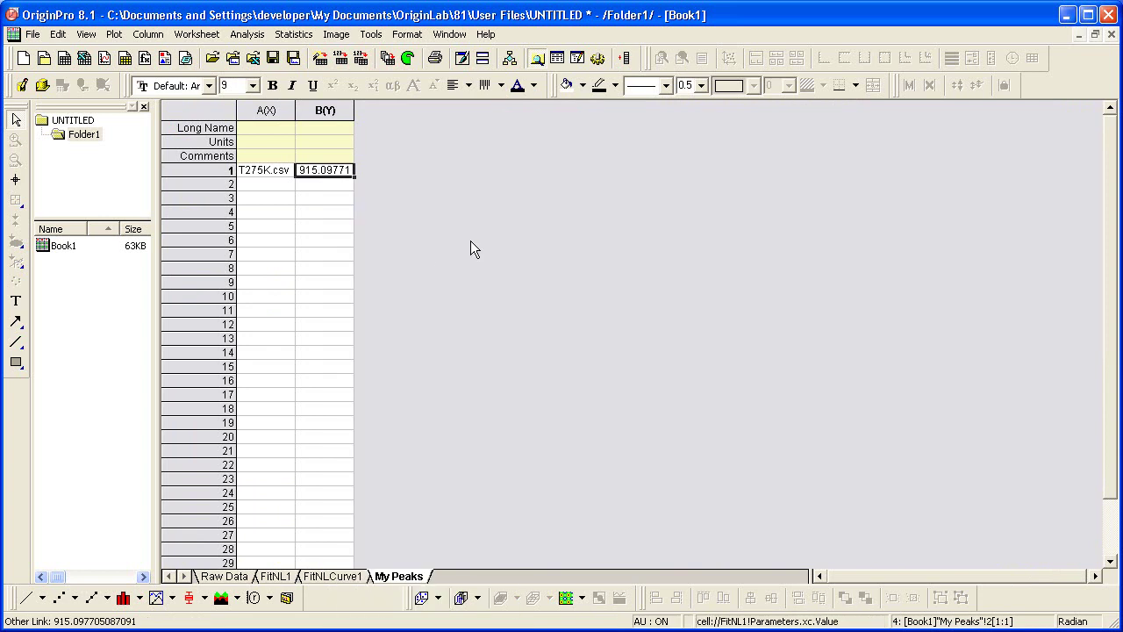
- Add three new empty columns C, D and E to My Peaks
click(625, 54)
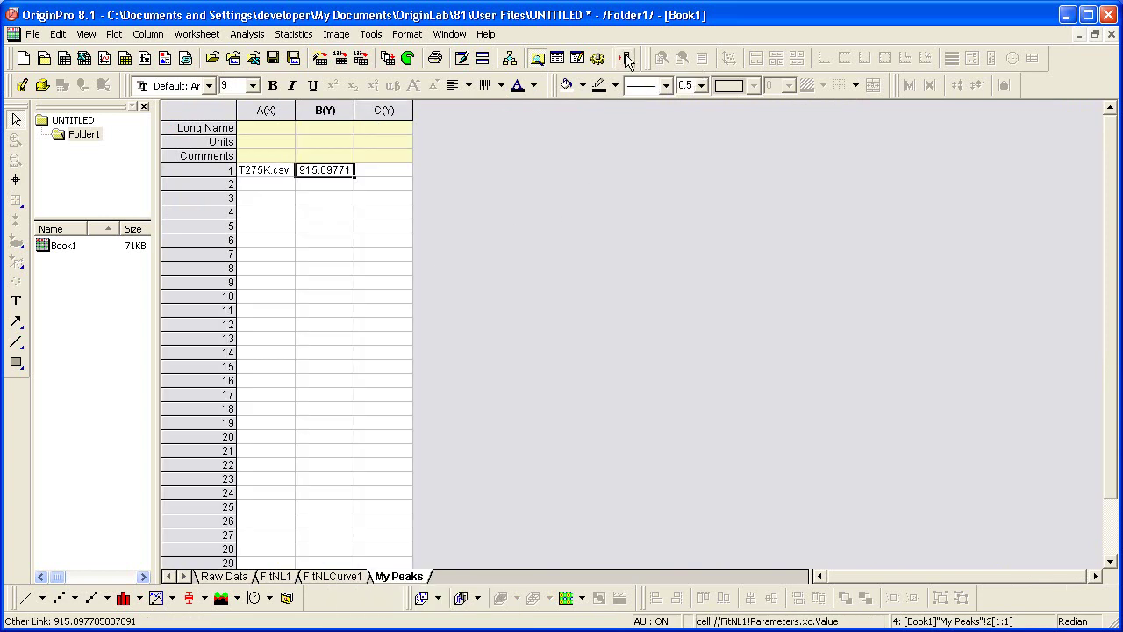
click(625, 54)
click(625, 53)
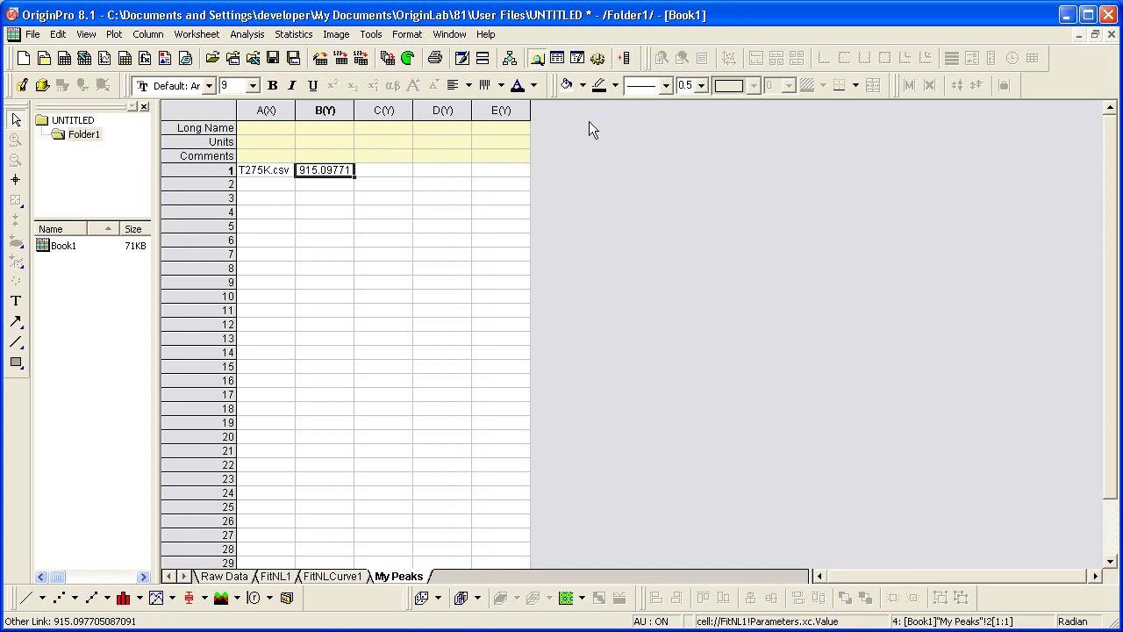
- Paste-link the fitted A value 994.6433 from FitNL1 into cell C1 of My Peaks
click(276, 577)
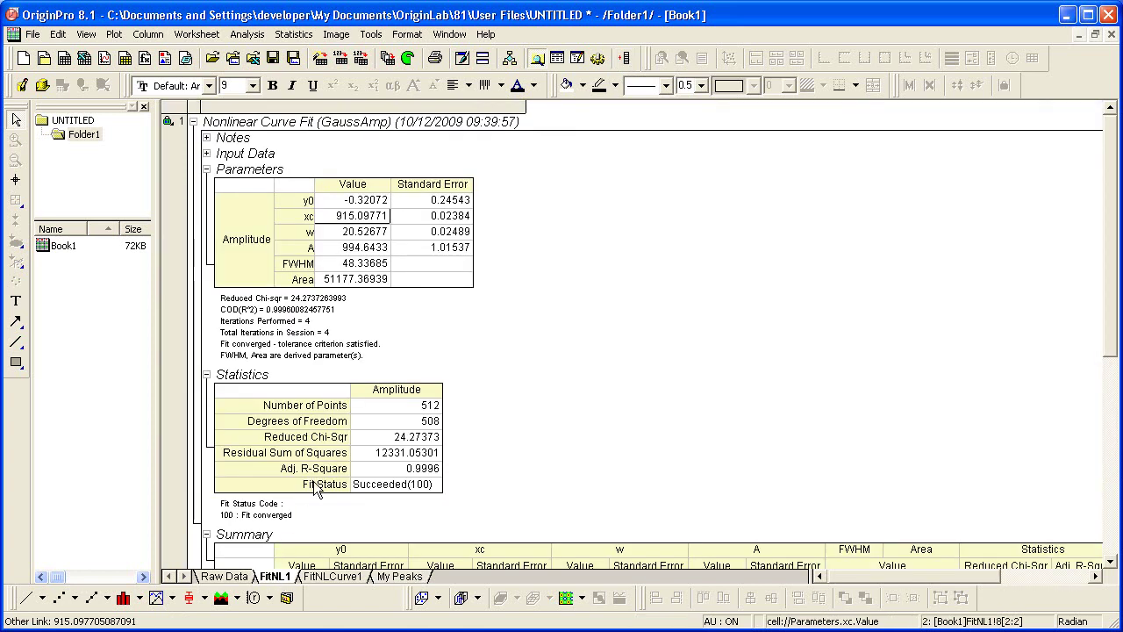
click(347, 251)
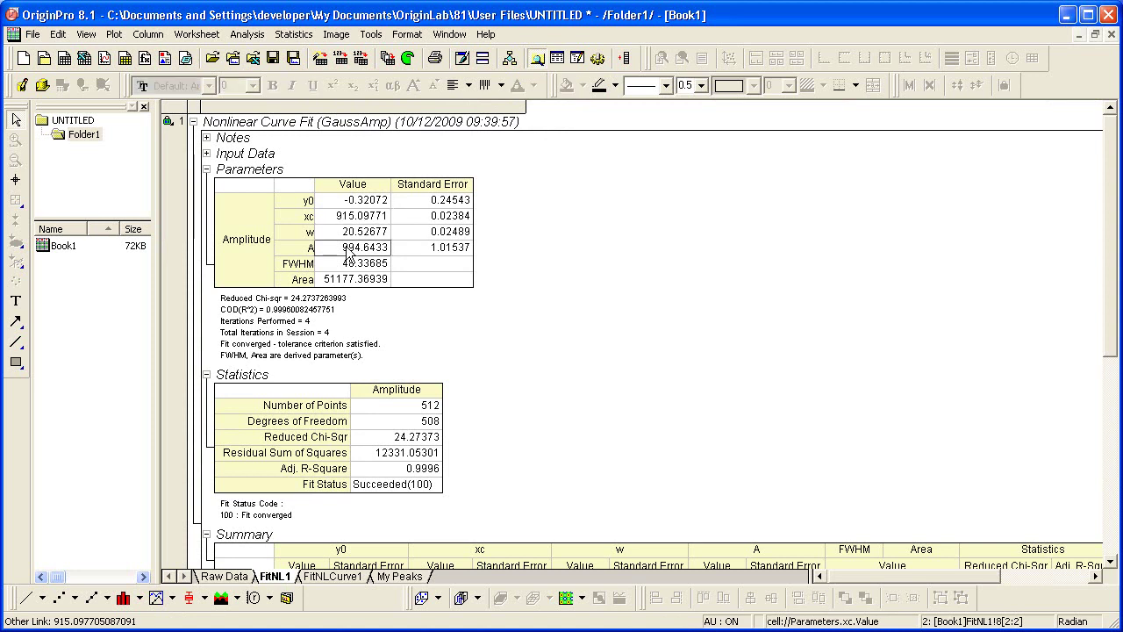
right_click(348, 253)
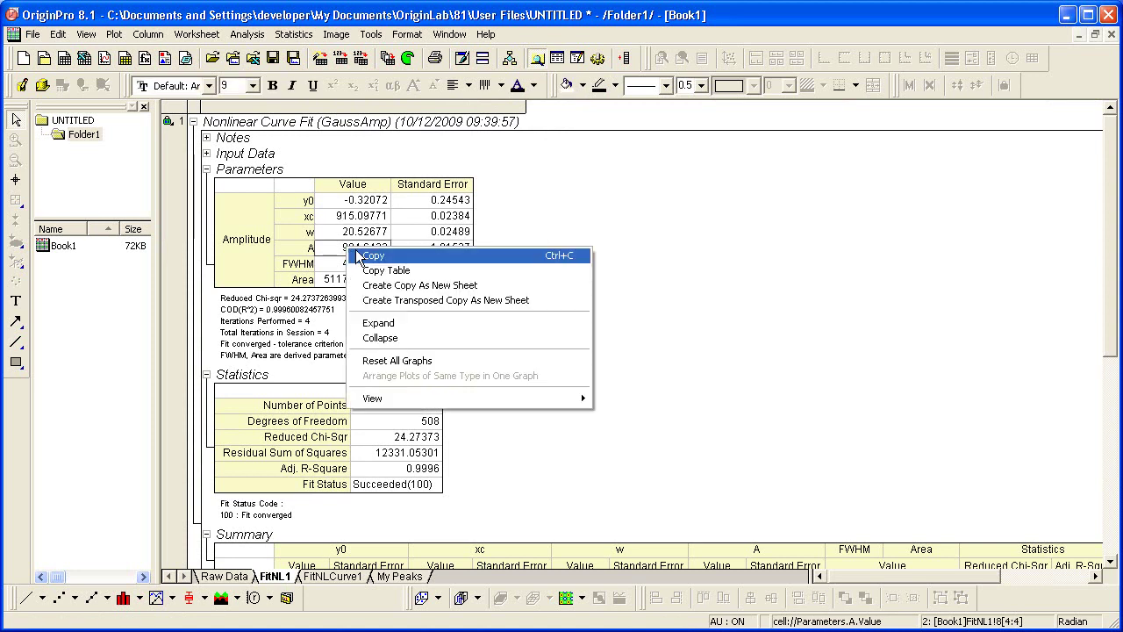
click(366, 254)
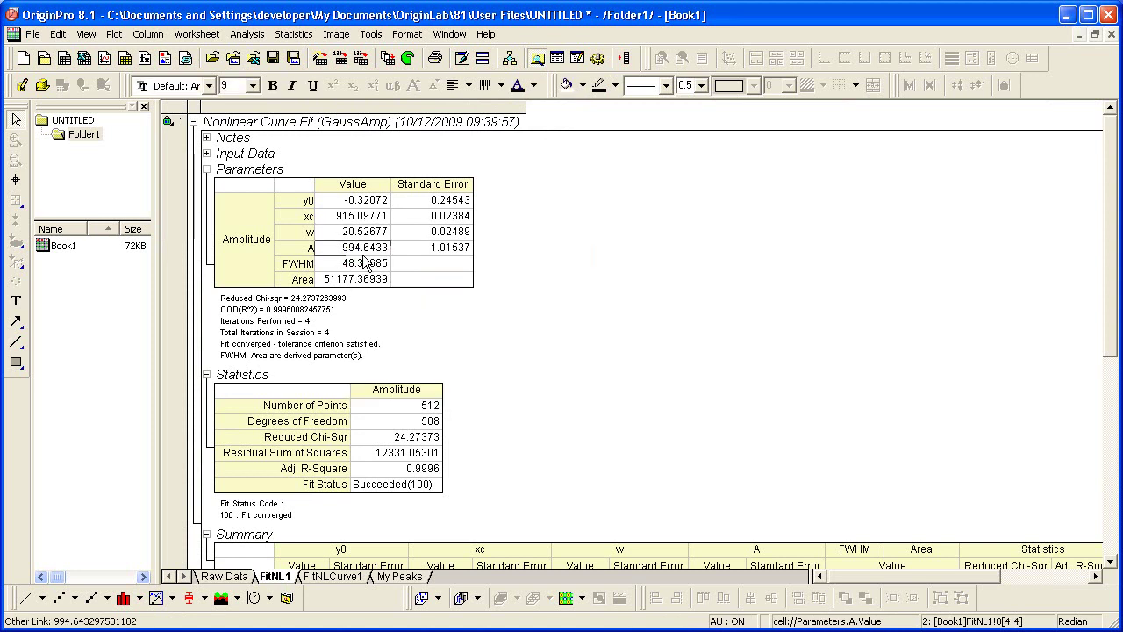
click(401, 578)
click(379, 171)
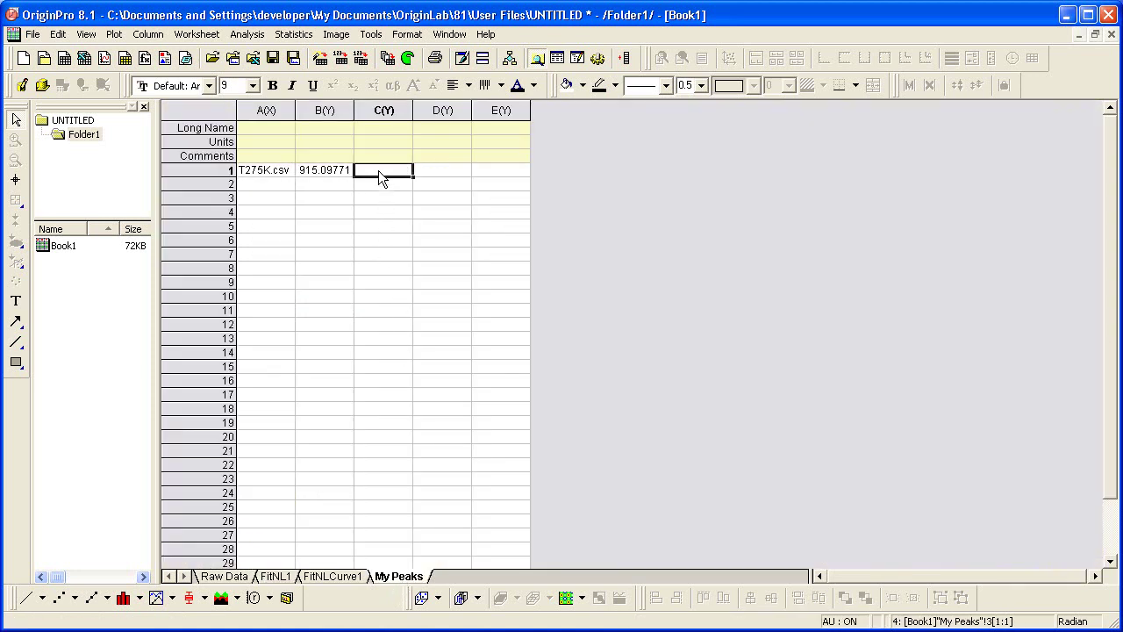
right_click(378, 171)
click(430, 276)
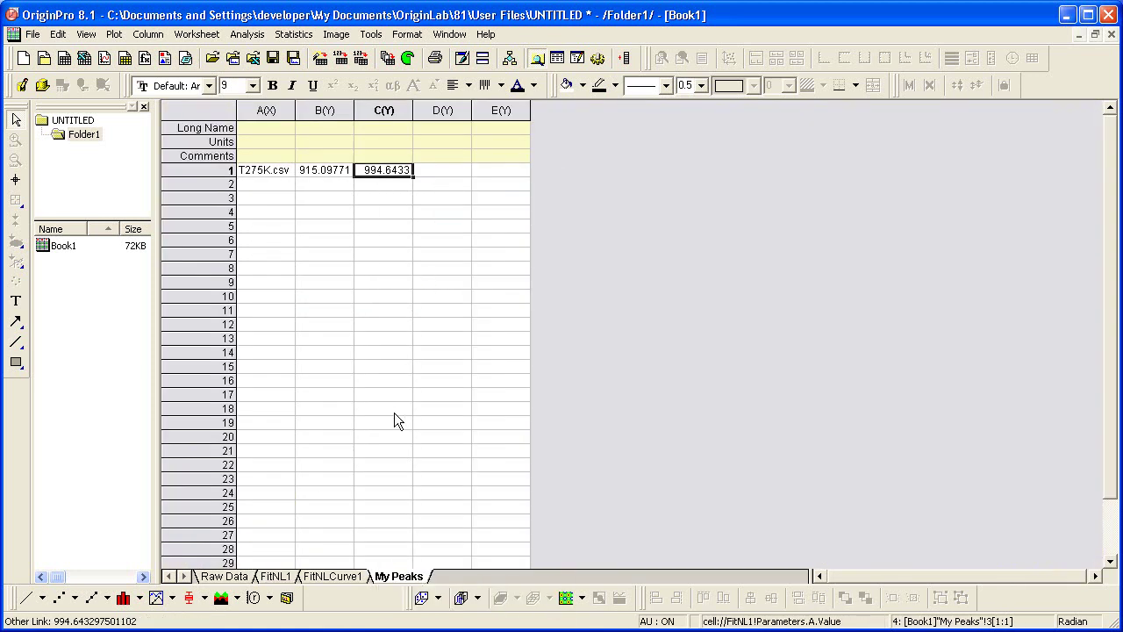
- Paste-link the fitted w value 20.52677 into cell D1 of My Peaks
click(289, 577)
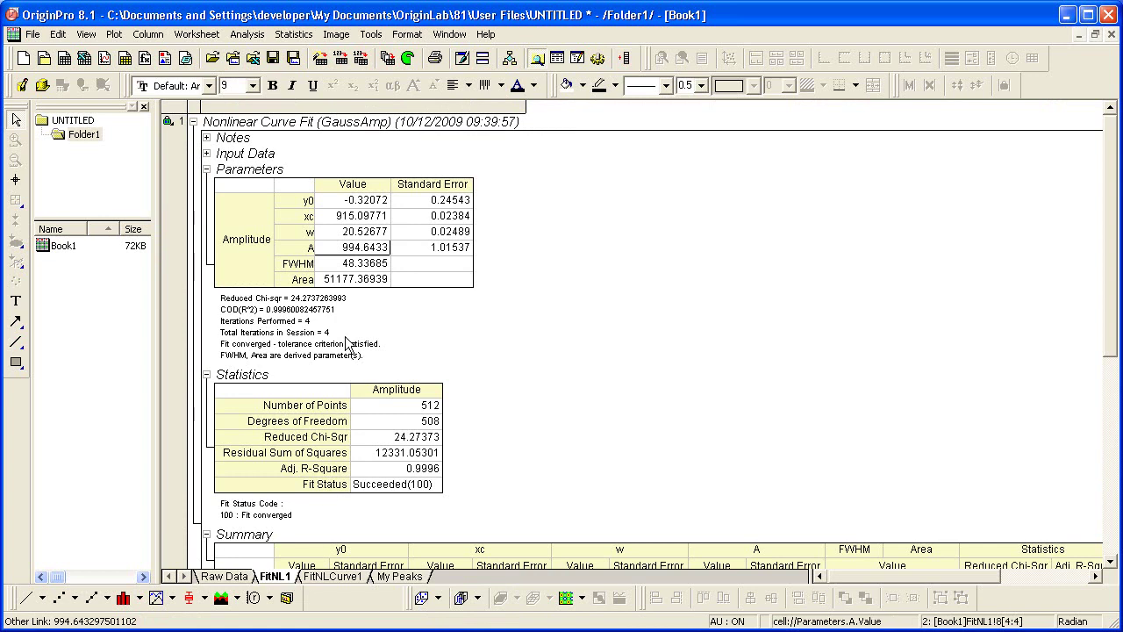
click(347, 232)
right_click(347, 234)
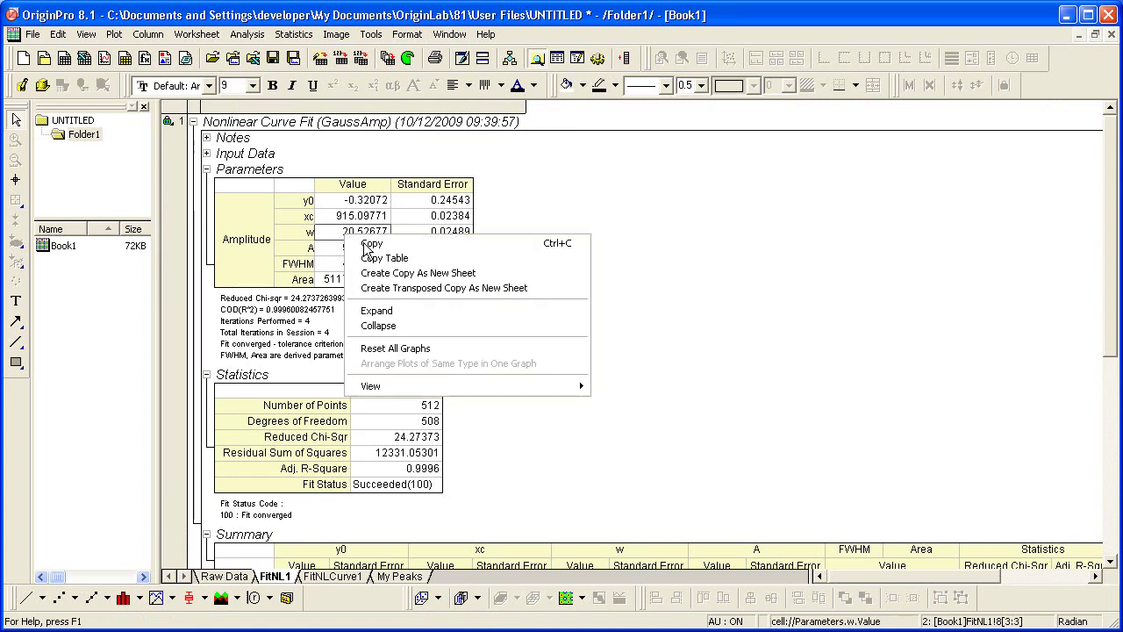
click(372, 243)
click(400, 577)
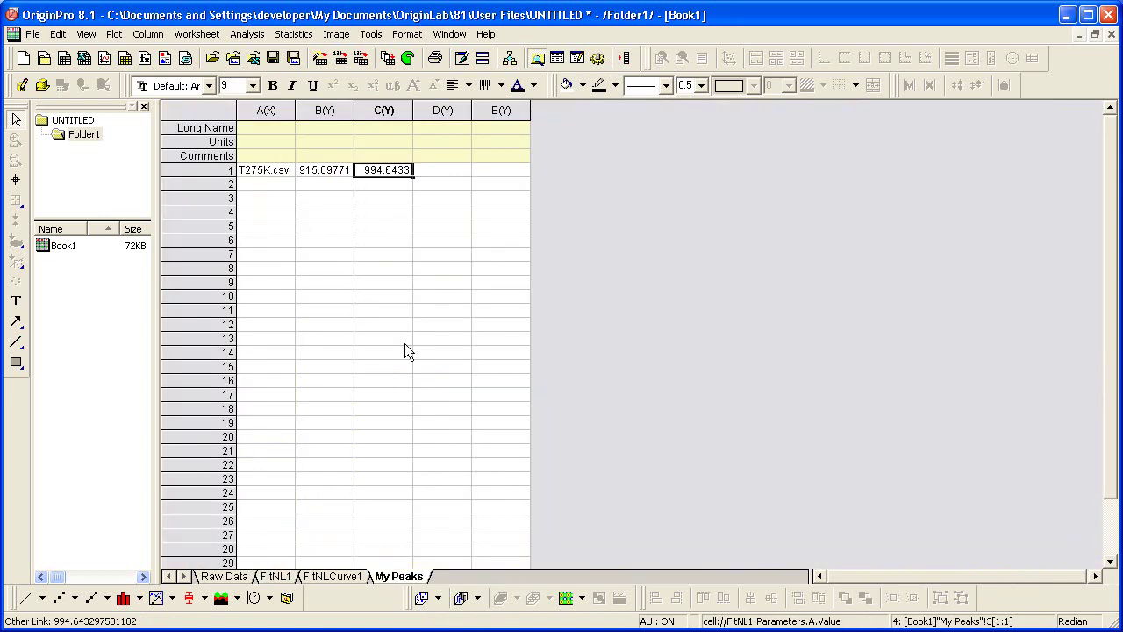
click(442, 170)
right_click(443, 170)
click(479, 275)
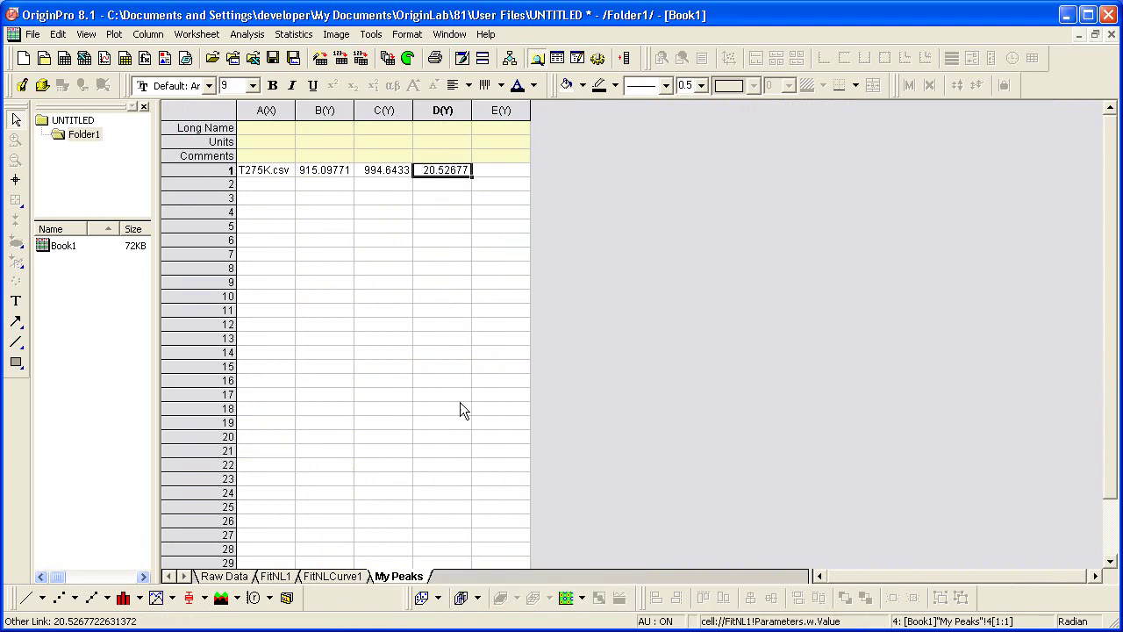
- Paste-link the Adj. R-Square value 0.9996 into cell E1 of My Peaks
click(288, 576)
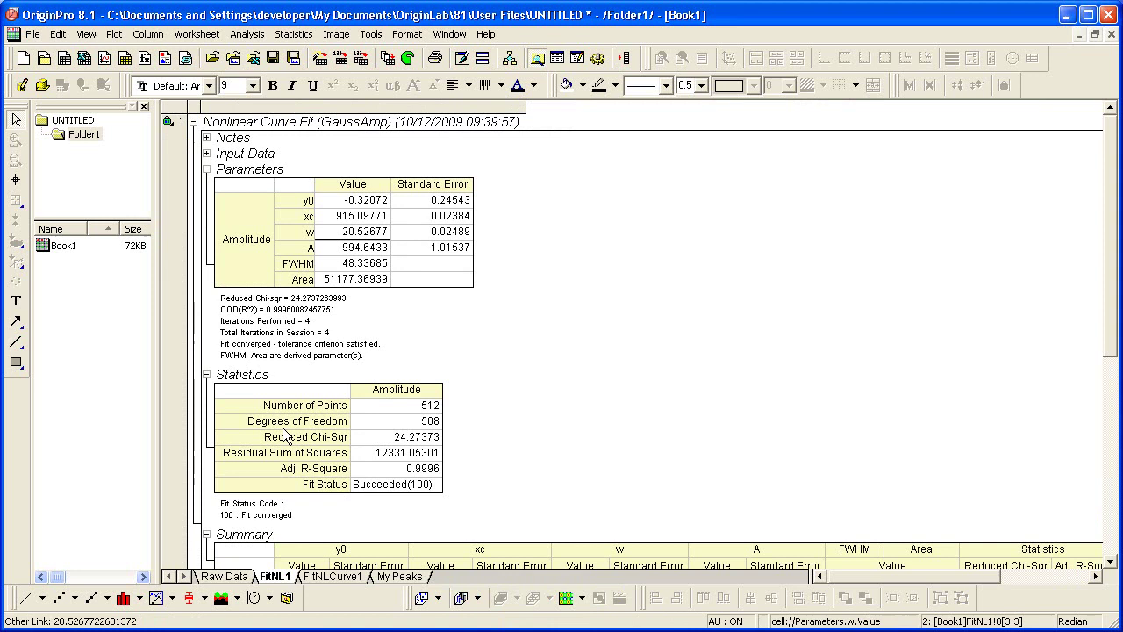
click(400, 474)
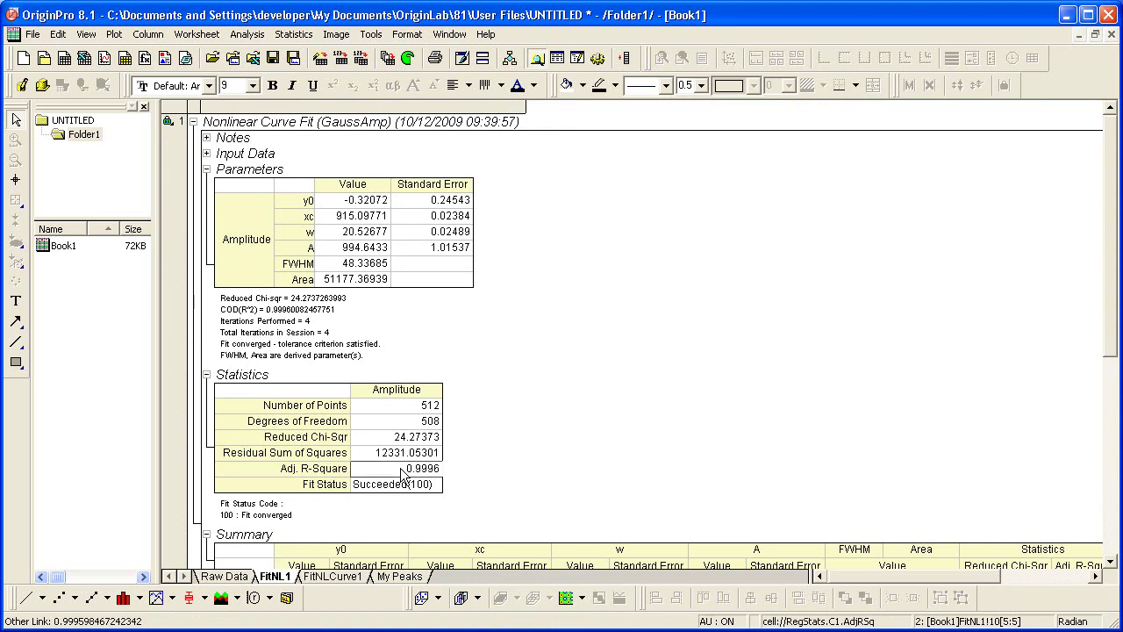
right_click(401, 473)
click(421, 479)
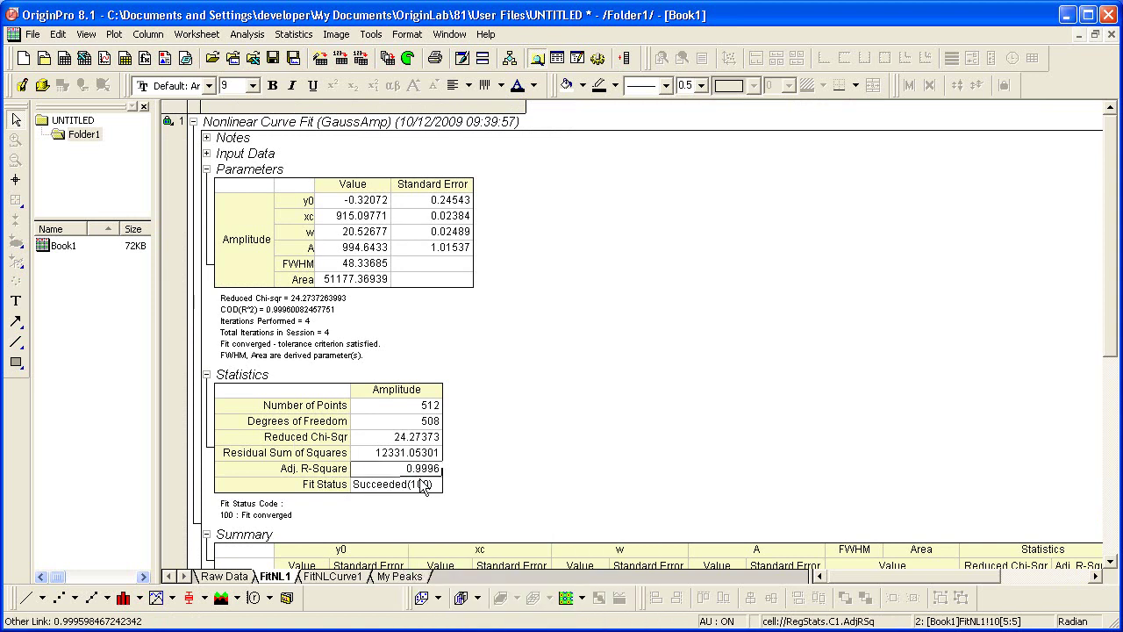
click(418, 576)
right_click(504, 176)
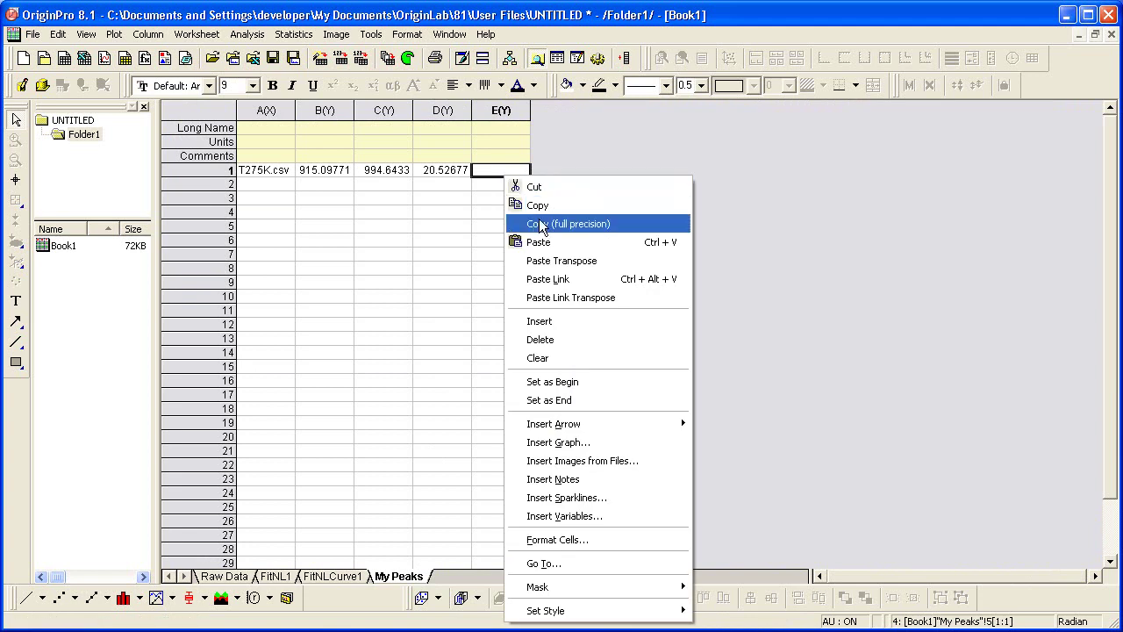
click(566, 282)
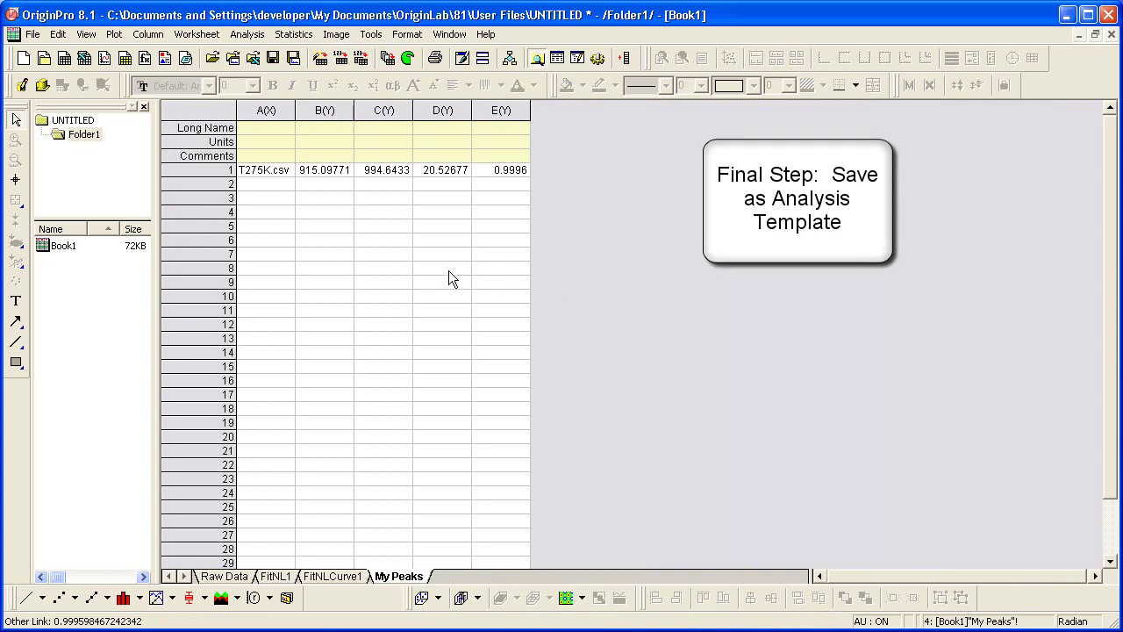
- Save Book1 as the analysis template 'My peak analysis.ogw' in User Files
click(31, 35)
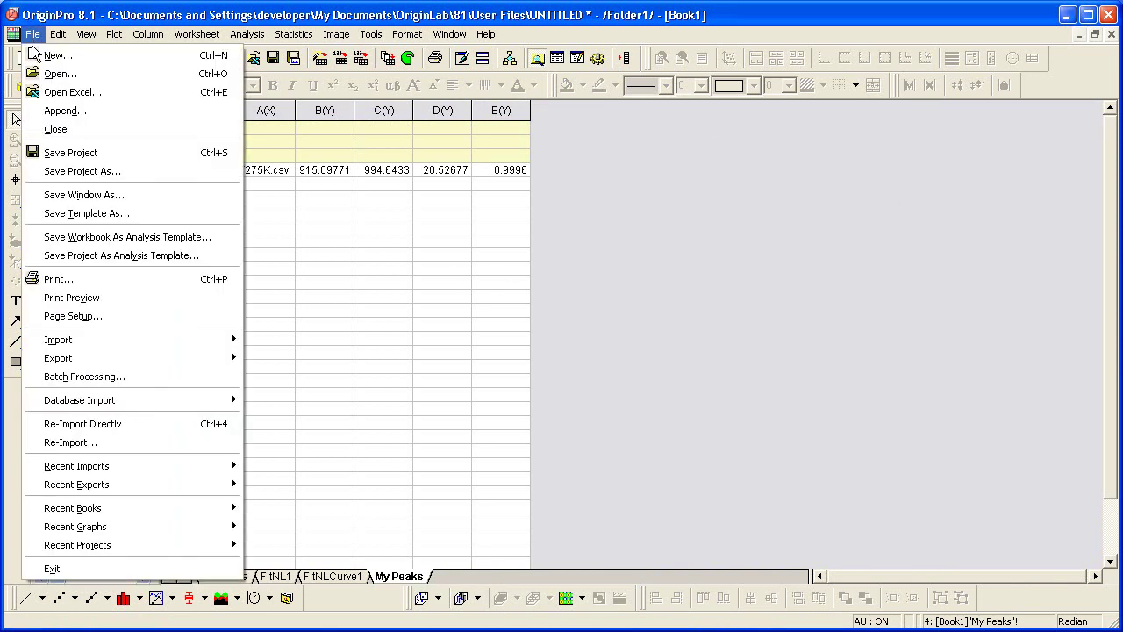
click(218, 233)
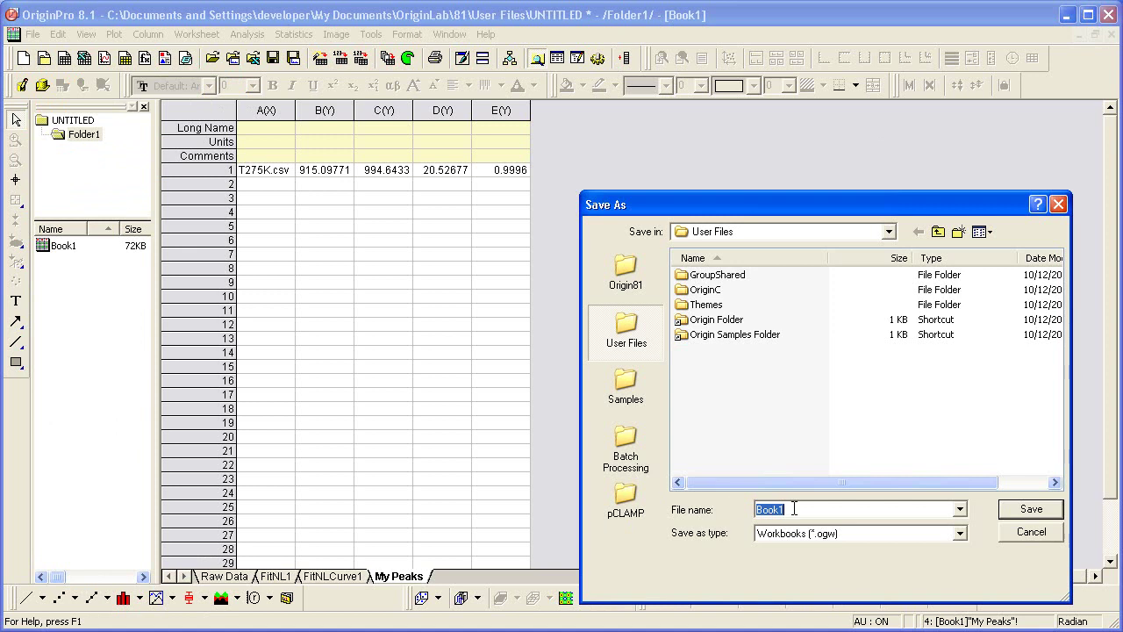
text(My peak analysis)
click(1025, 511)
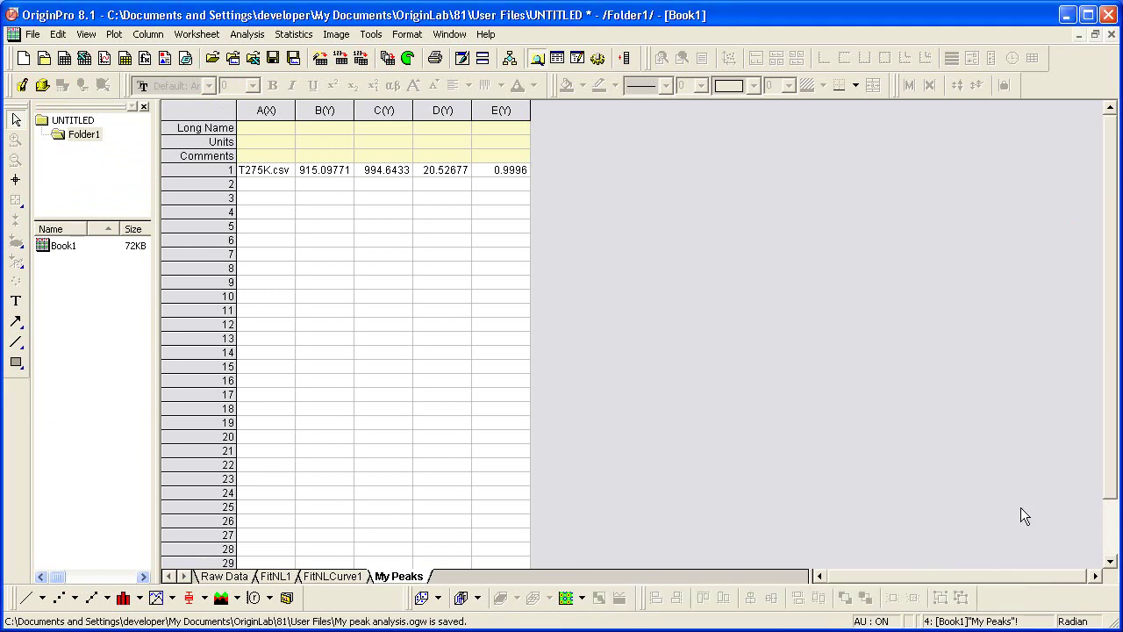